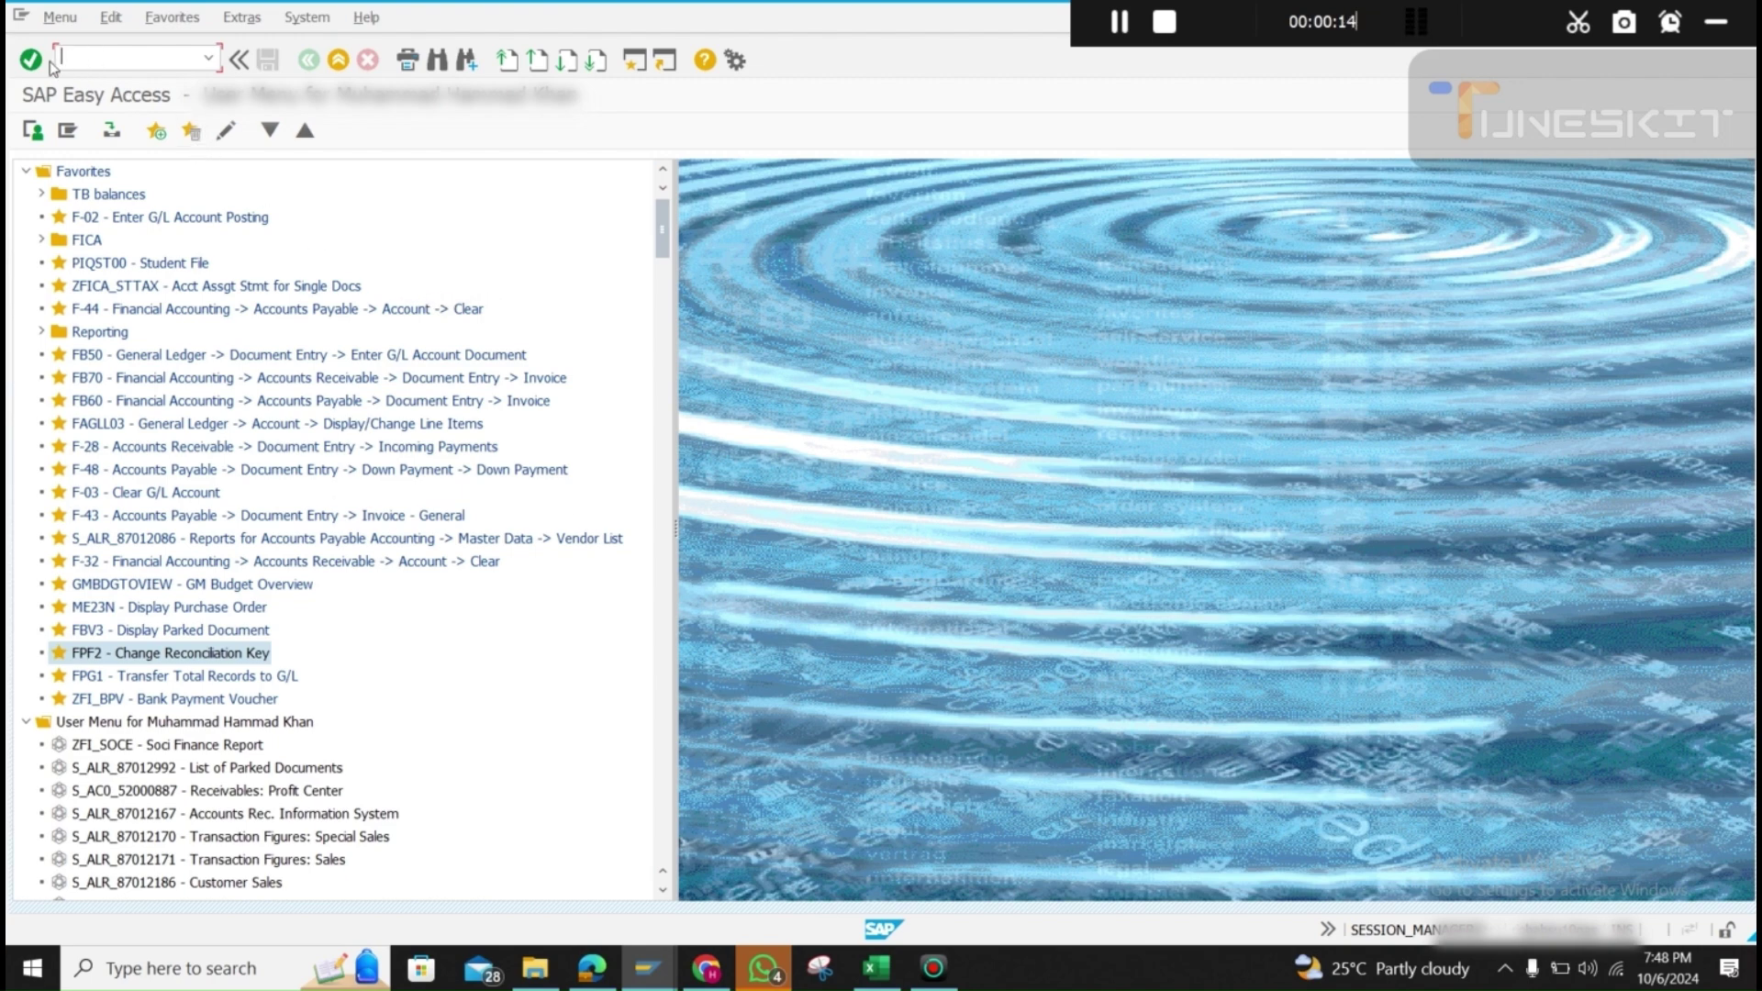
Step: Open transaction FBL5N for customer line items and clear the company code
{"action": "type", "text": "fbl5n"}
{"action": "key", "text": "Return"}
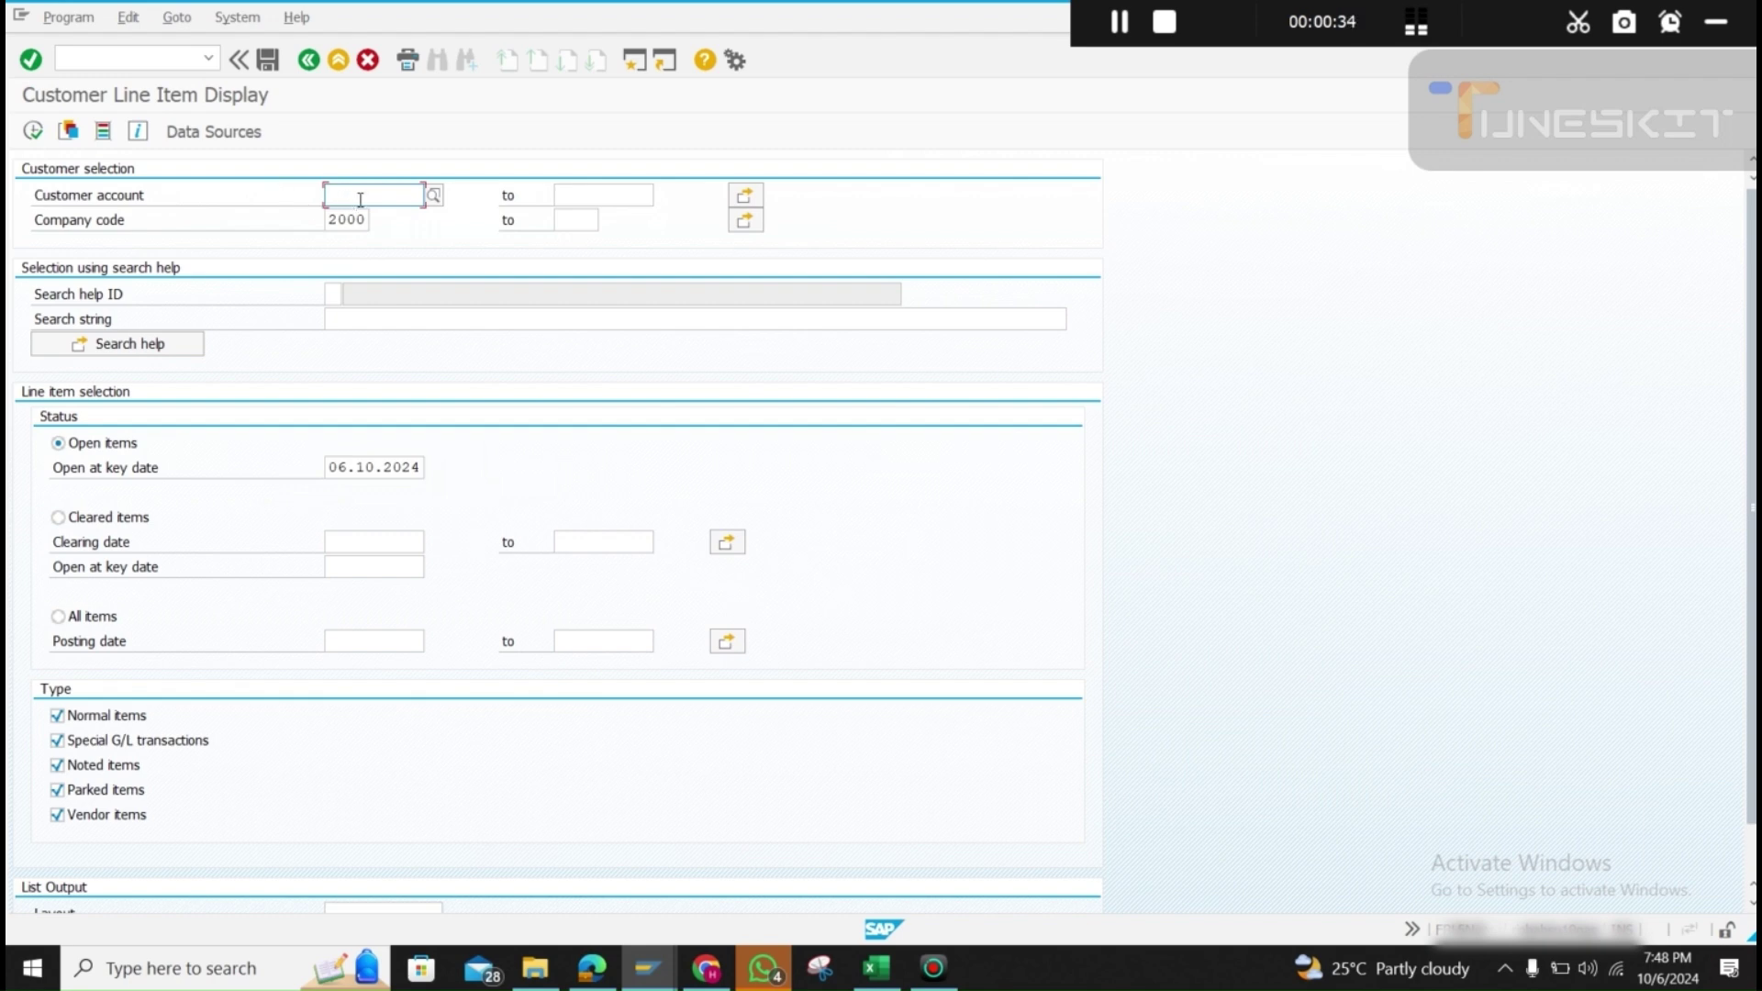
{"action": "key", "text": "Tab"}
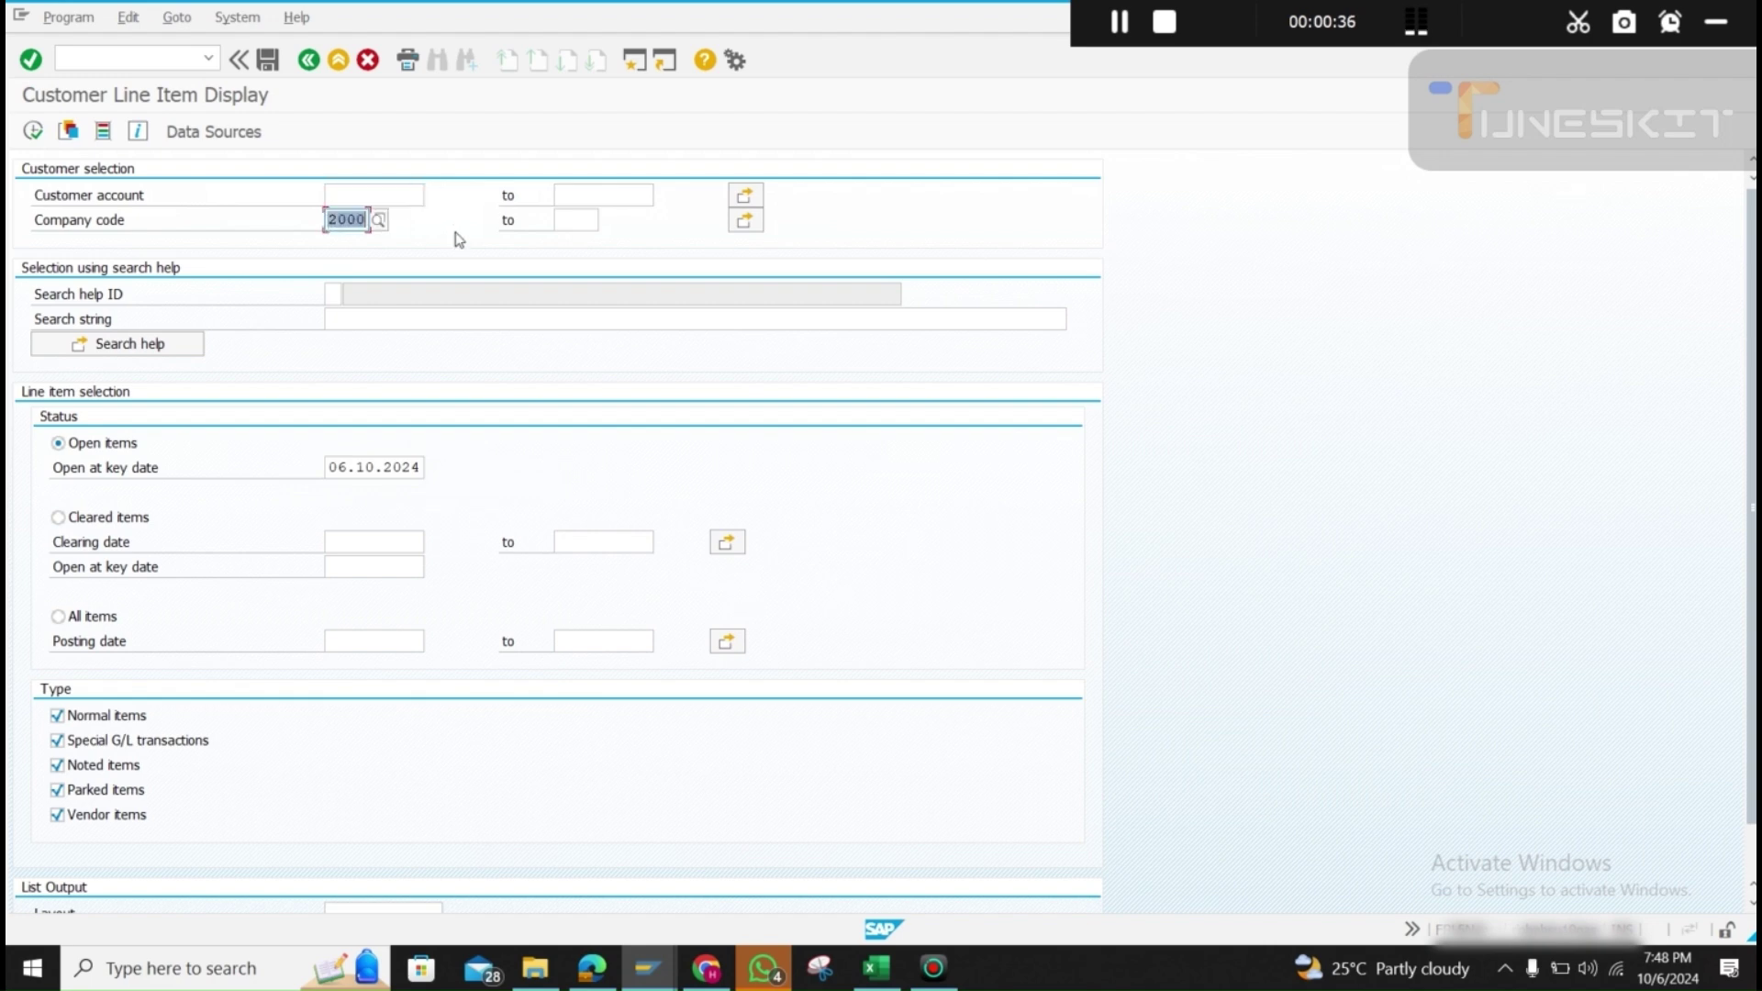
{"action": "key", "text": "Delete"}
Step: Deselect all item types: normal, special G/L transactions, noted, parked and vendor items
{"action": "left_click", "coordinate": [57, 715]}
{"action": "left_click", "coordinate": [87, 741]}
{"action": "left_click", "coordinate": [87, 764]}
{"action": "left_click", "coordinate": [88, 789]}
{"action": "left_click", "coordinate": [87, 814]}
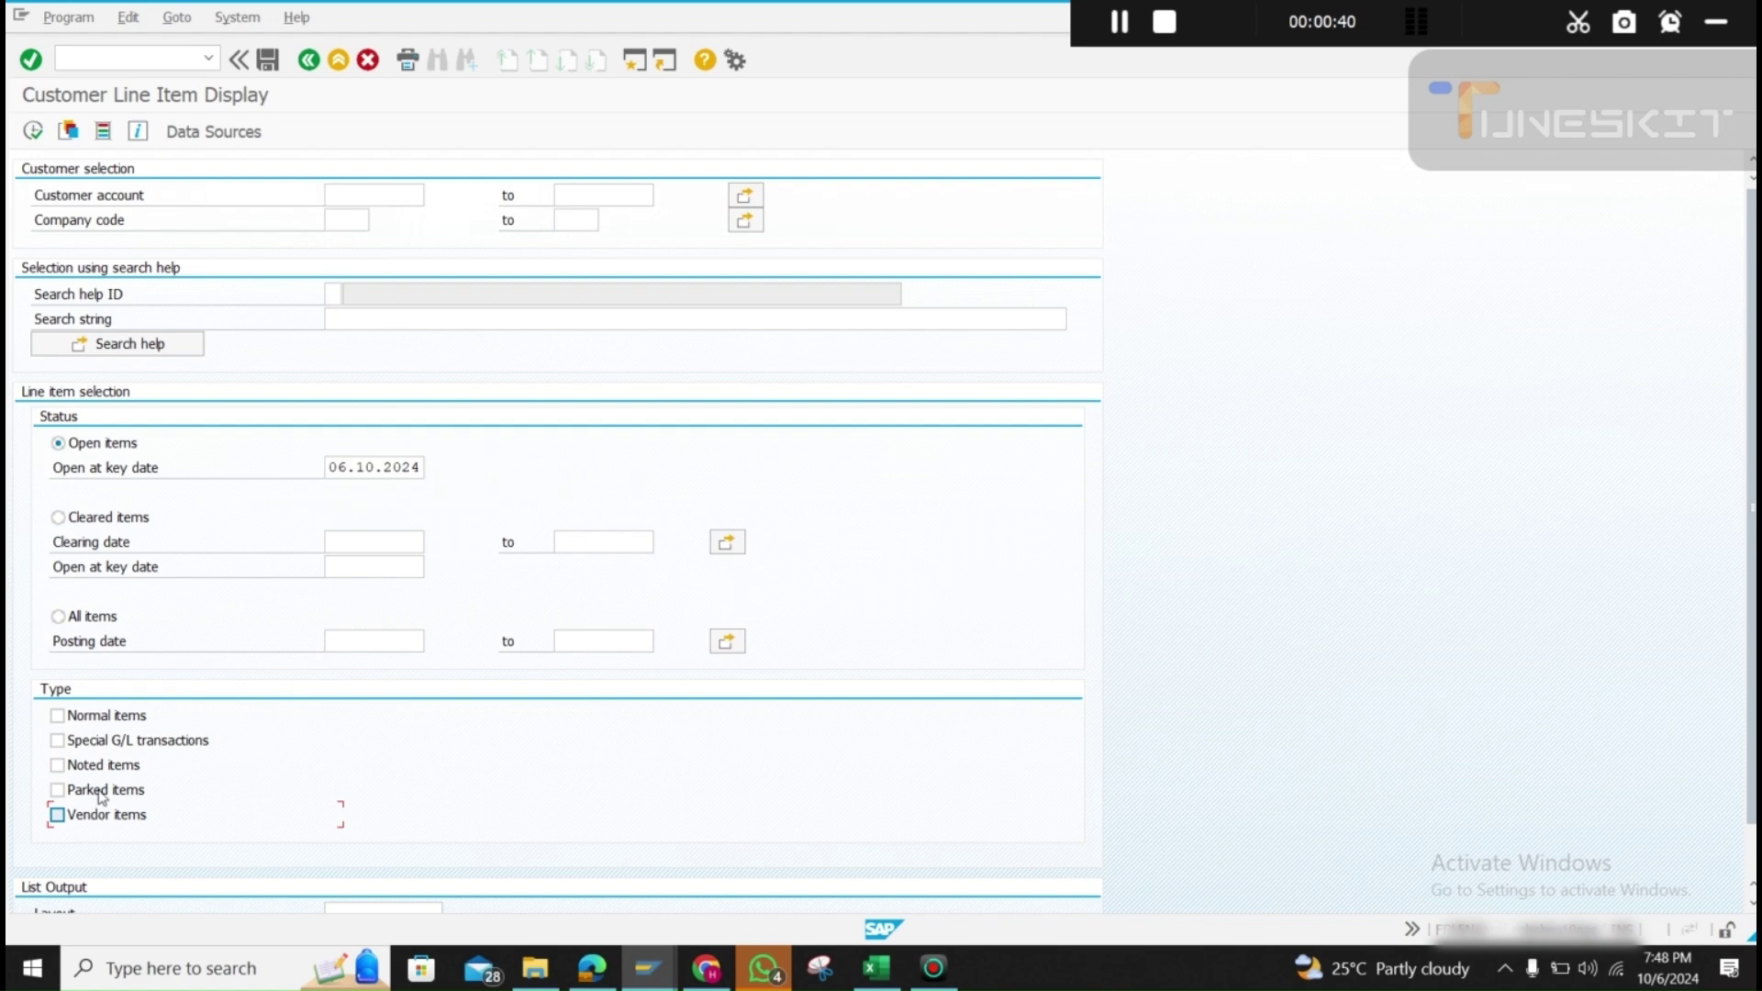
Step: Find the customer account through the name search *fims* and adopt the FIMS entry as the customer selection
{"action": "left_click", "coordinate": [349, 194]}
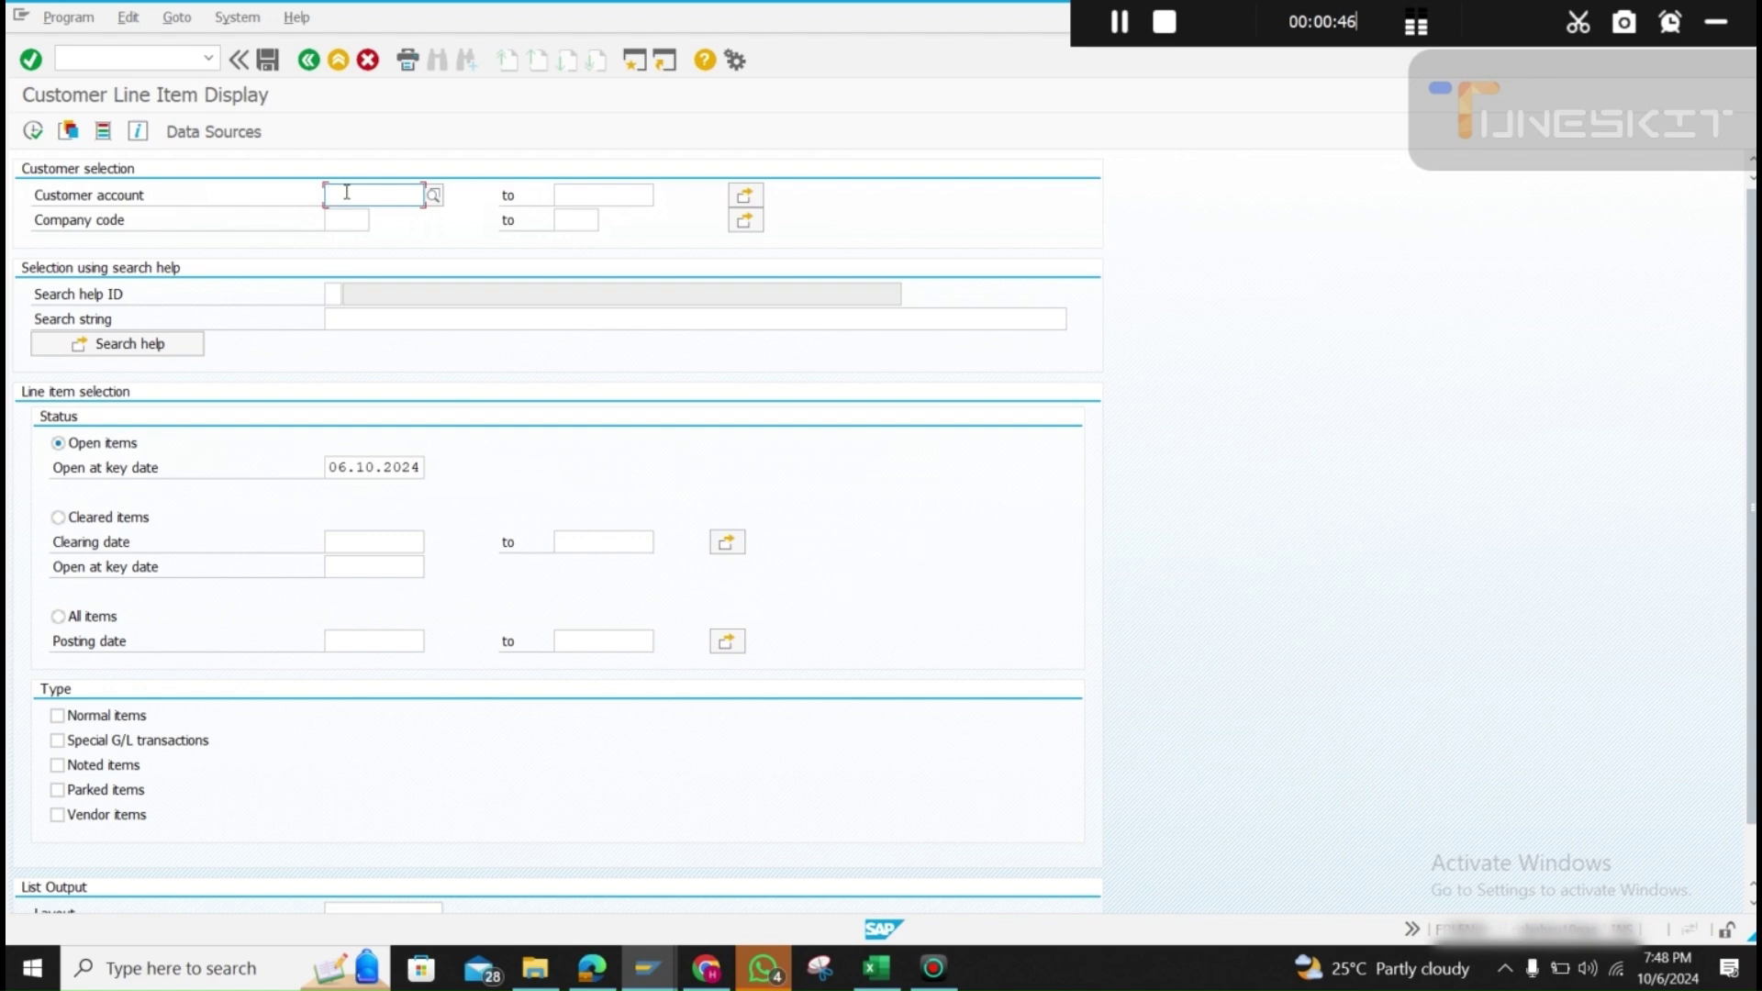
{"action": "left_click", "coordinate": [427, 227]}
{"action": "key", "text": "F4"}
{"action": "left_click", "coordinate": [569, 396]}
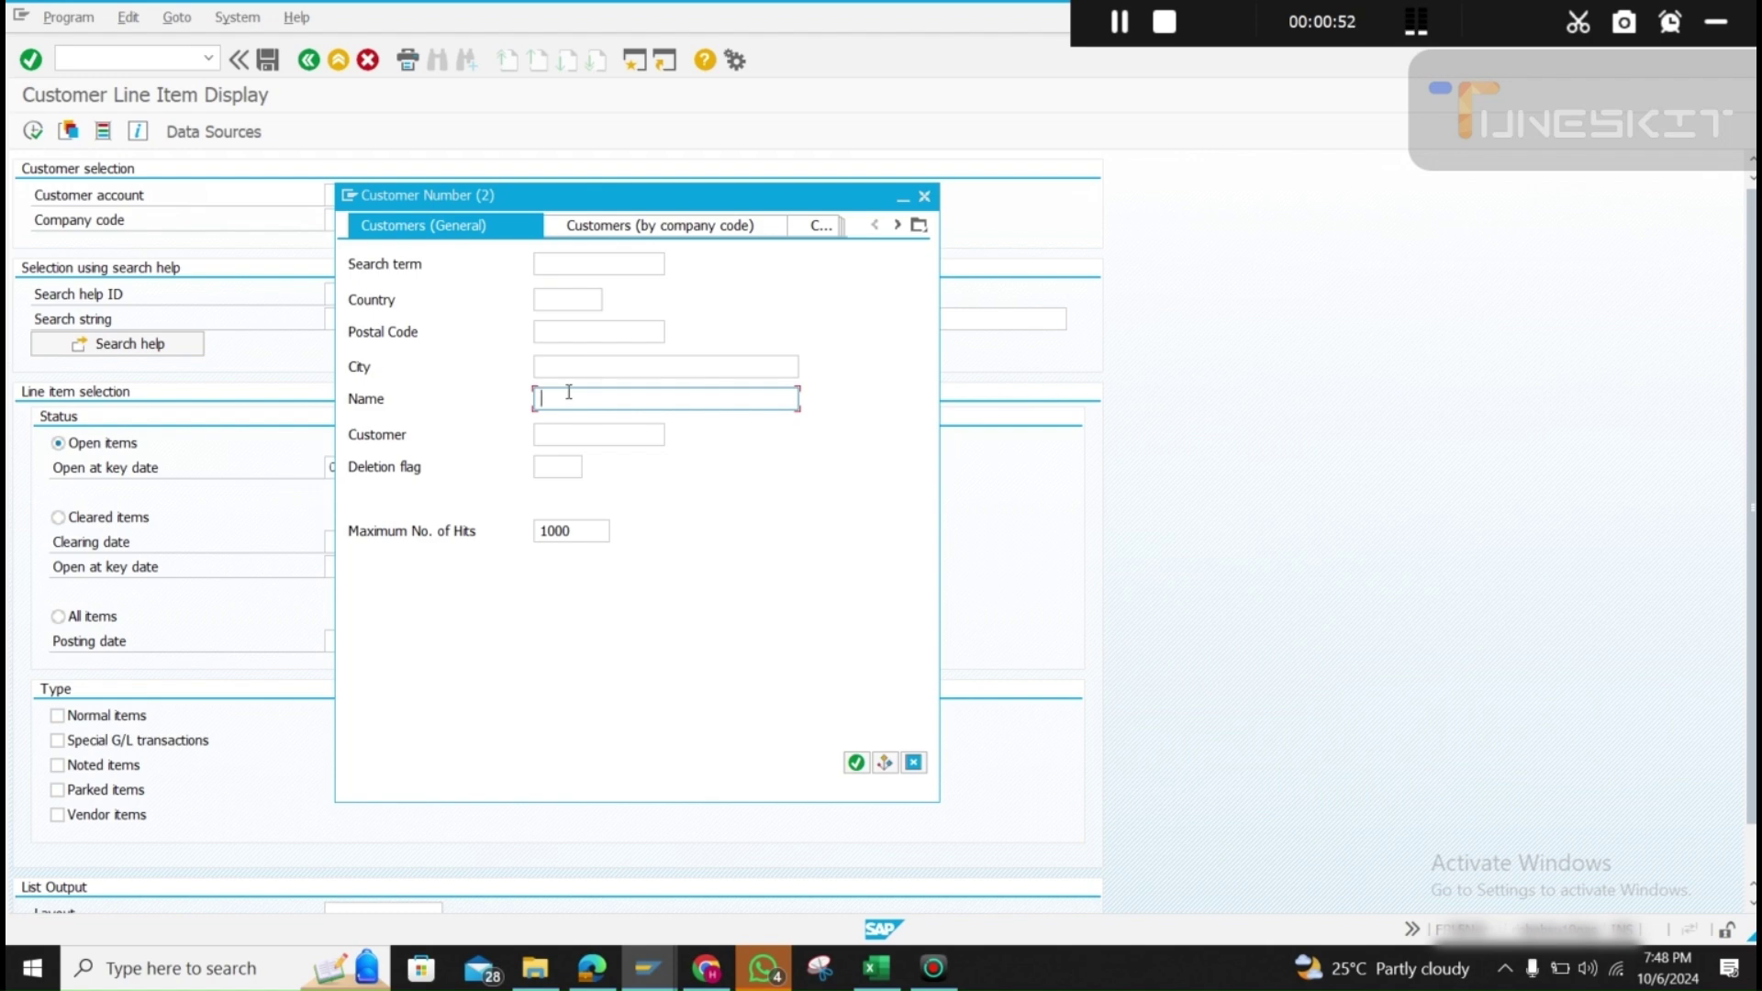
{"action": "type", "text": "*fims"}
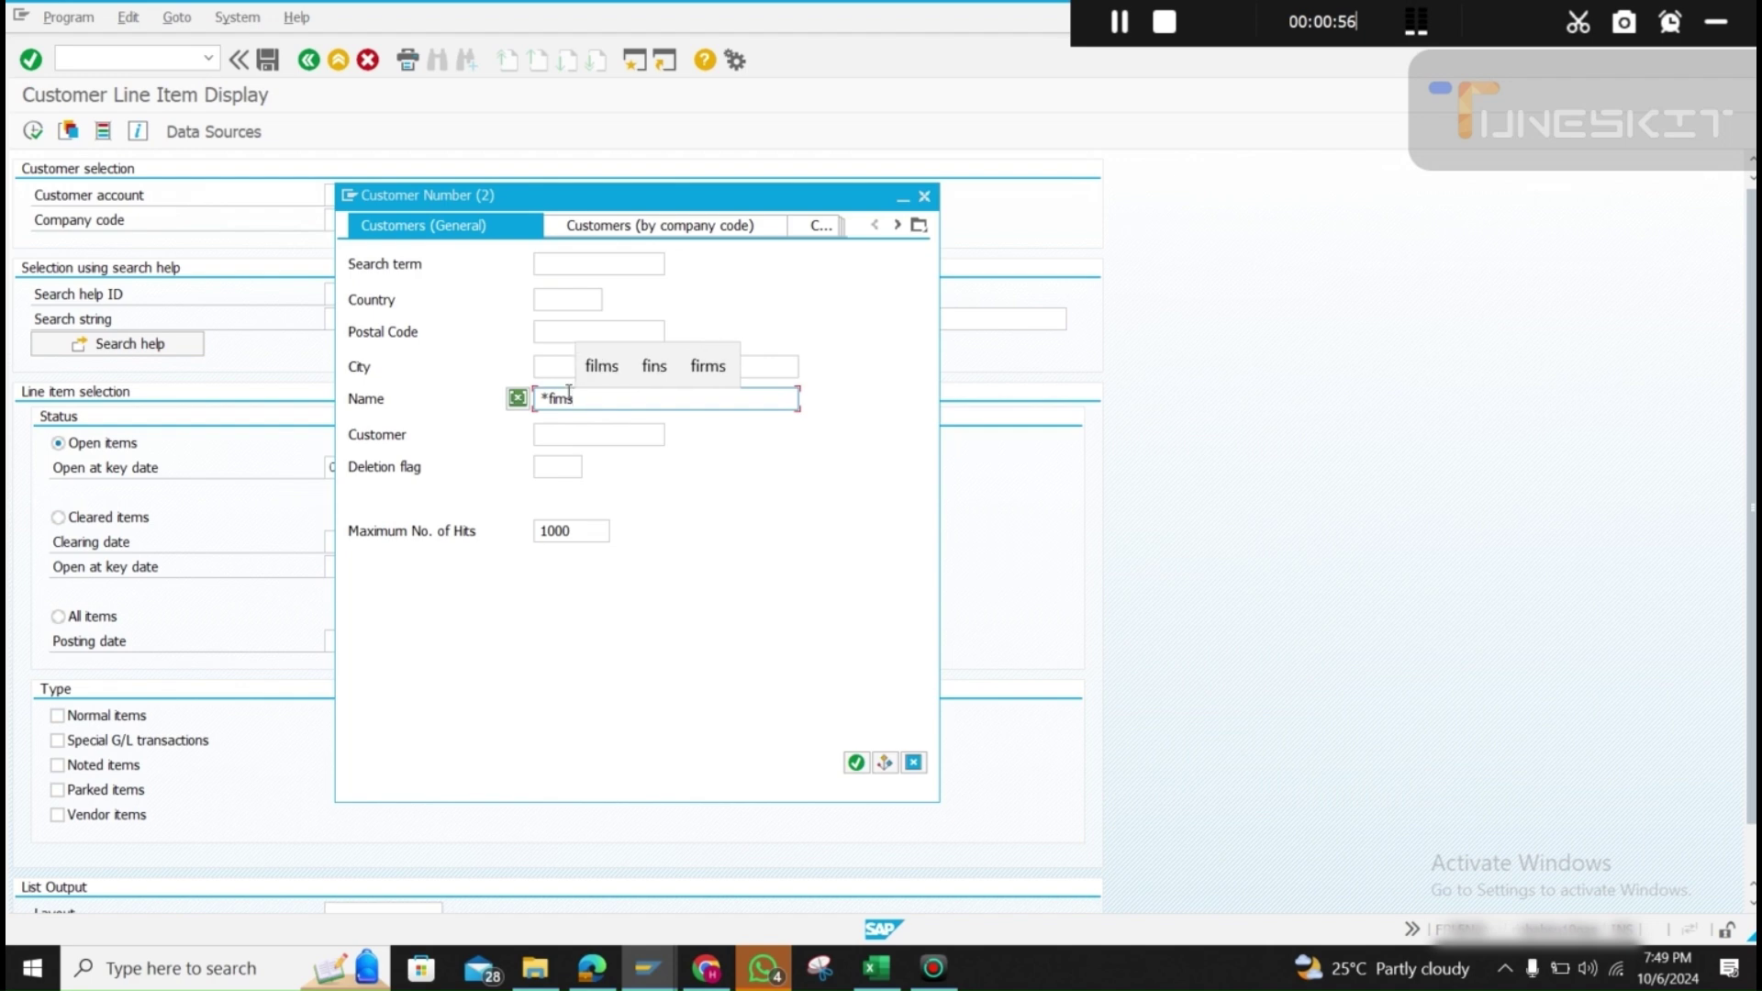
{"action": "type", "text": "*"}
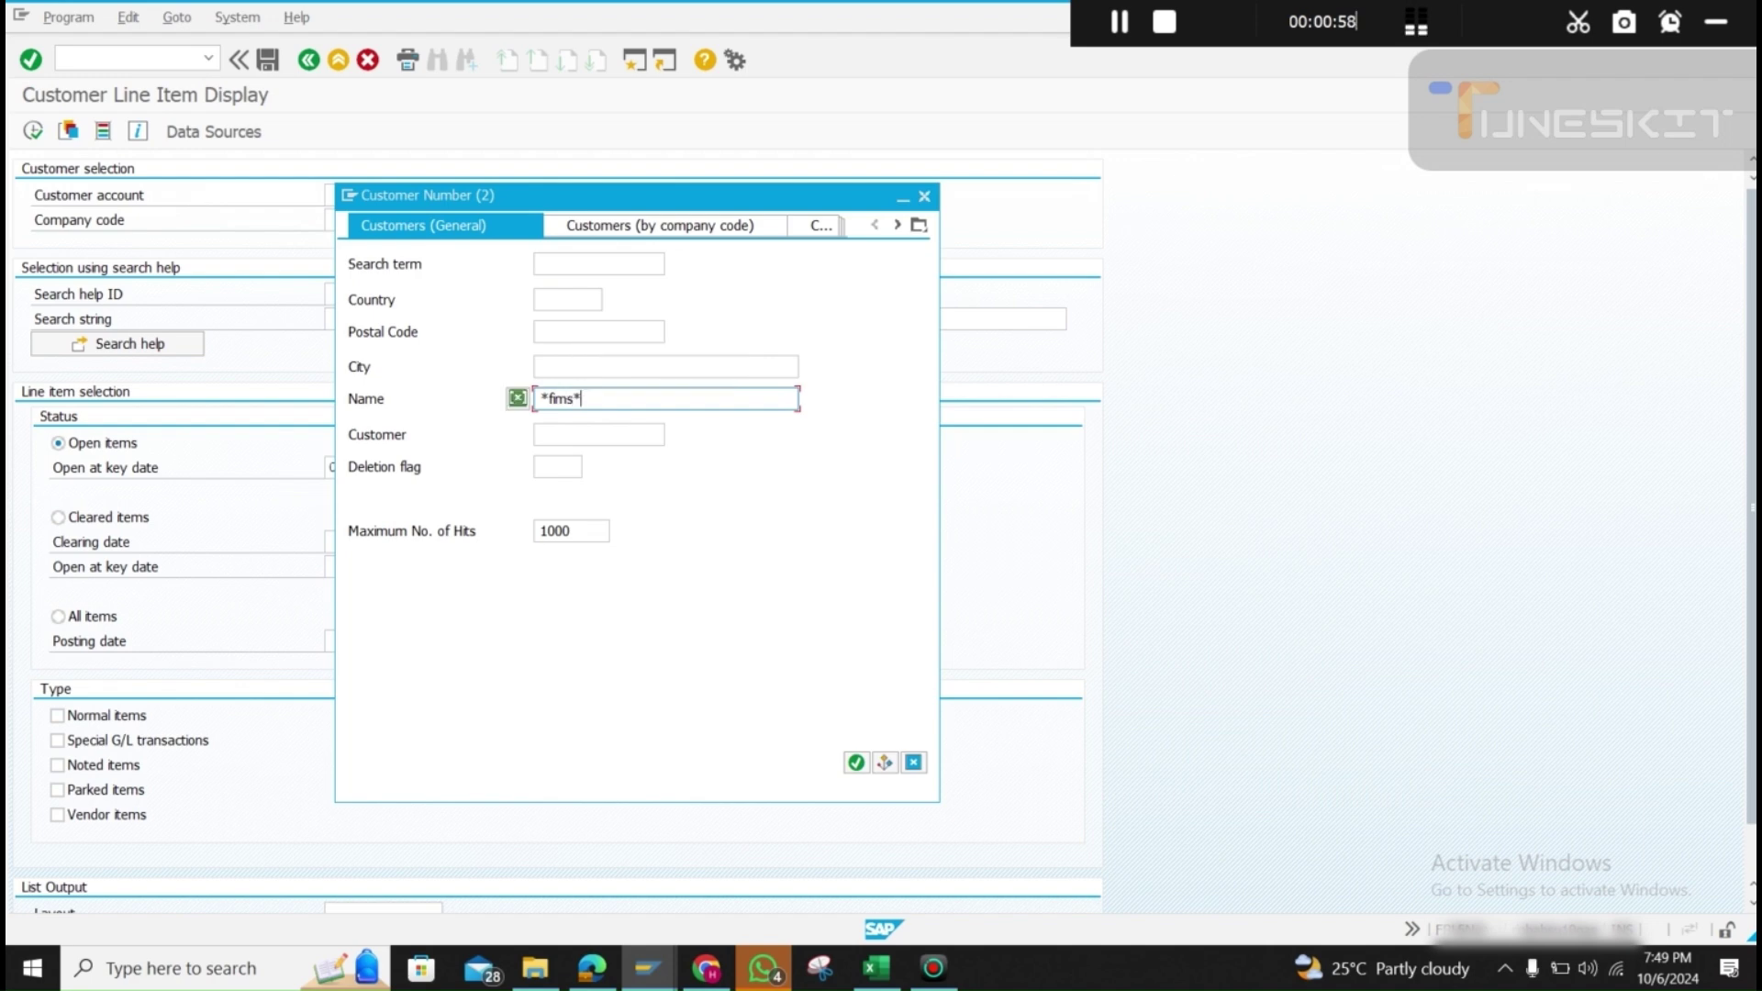
{"action": "key", "text": "Return"}
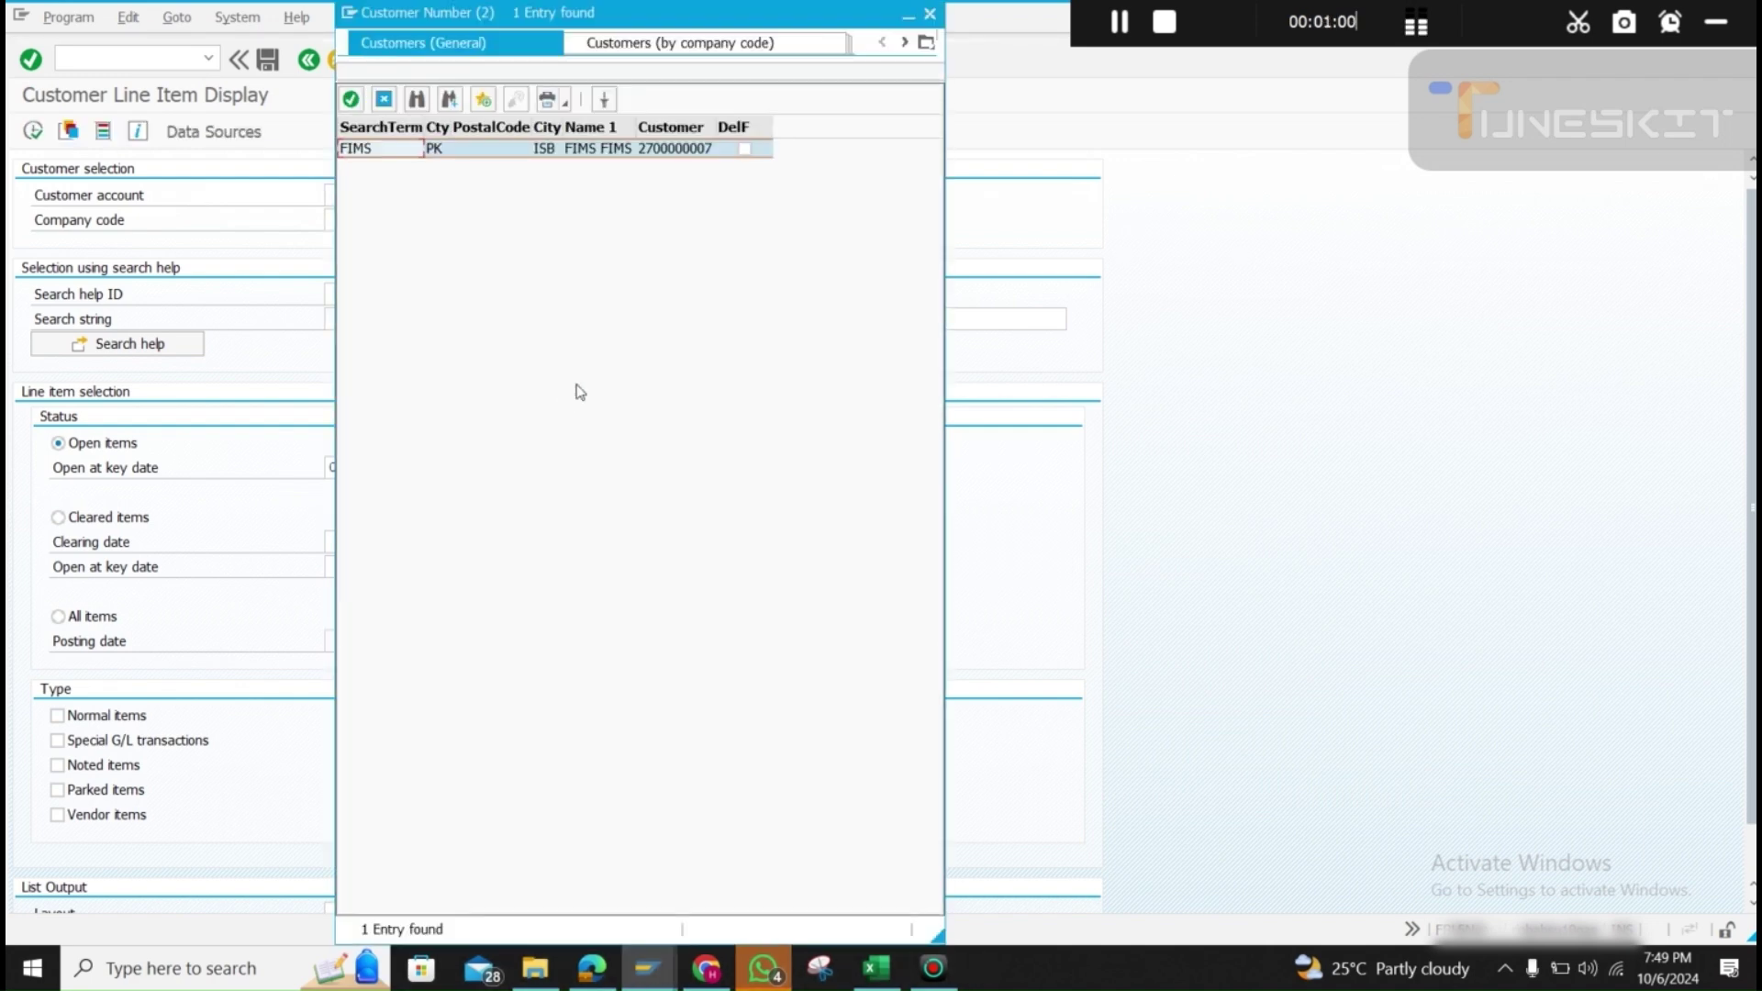
{"action": "double_click", "coordinate": [624, 150]}
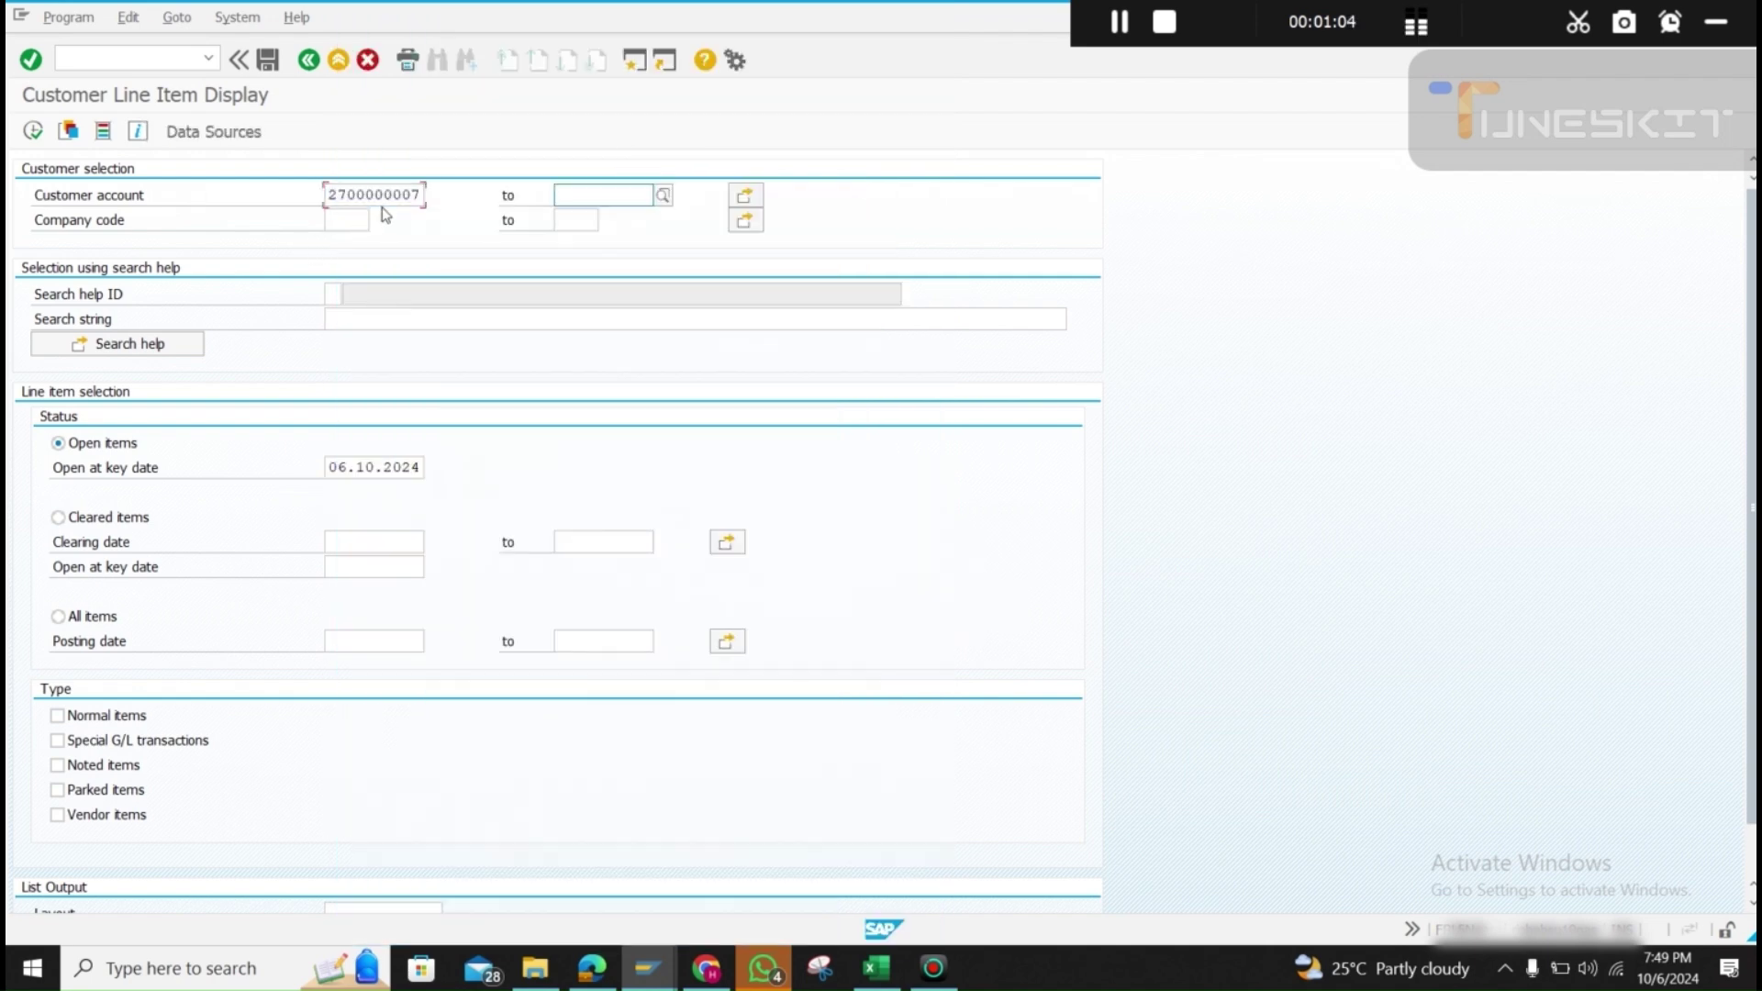
Step: Set the company code to 2000 and the line item status to All items
{"action": "left_click", "coordinate": [372, 220]}
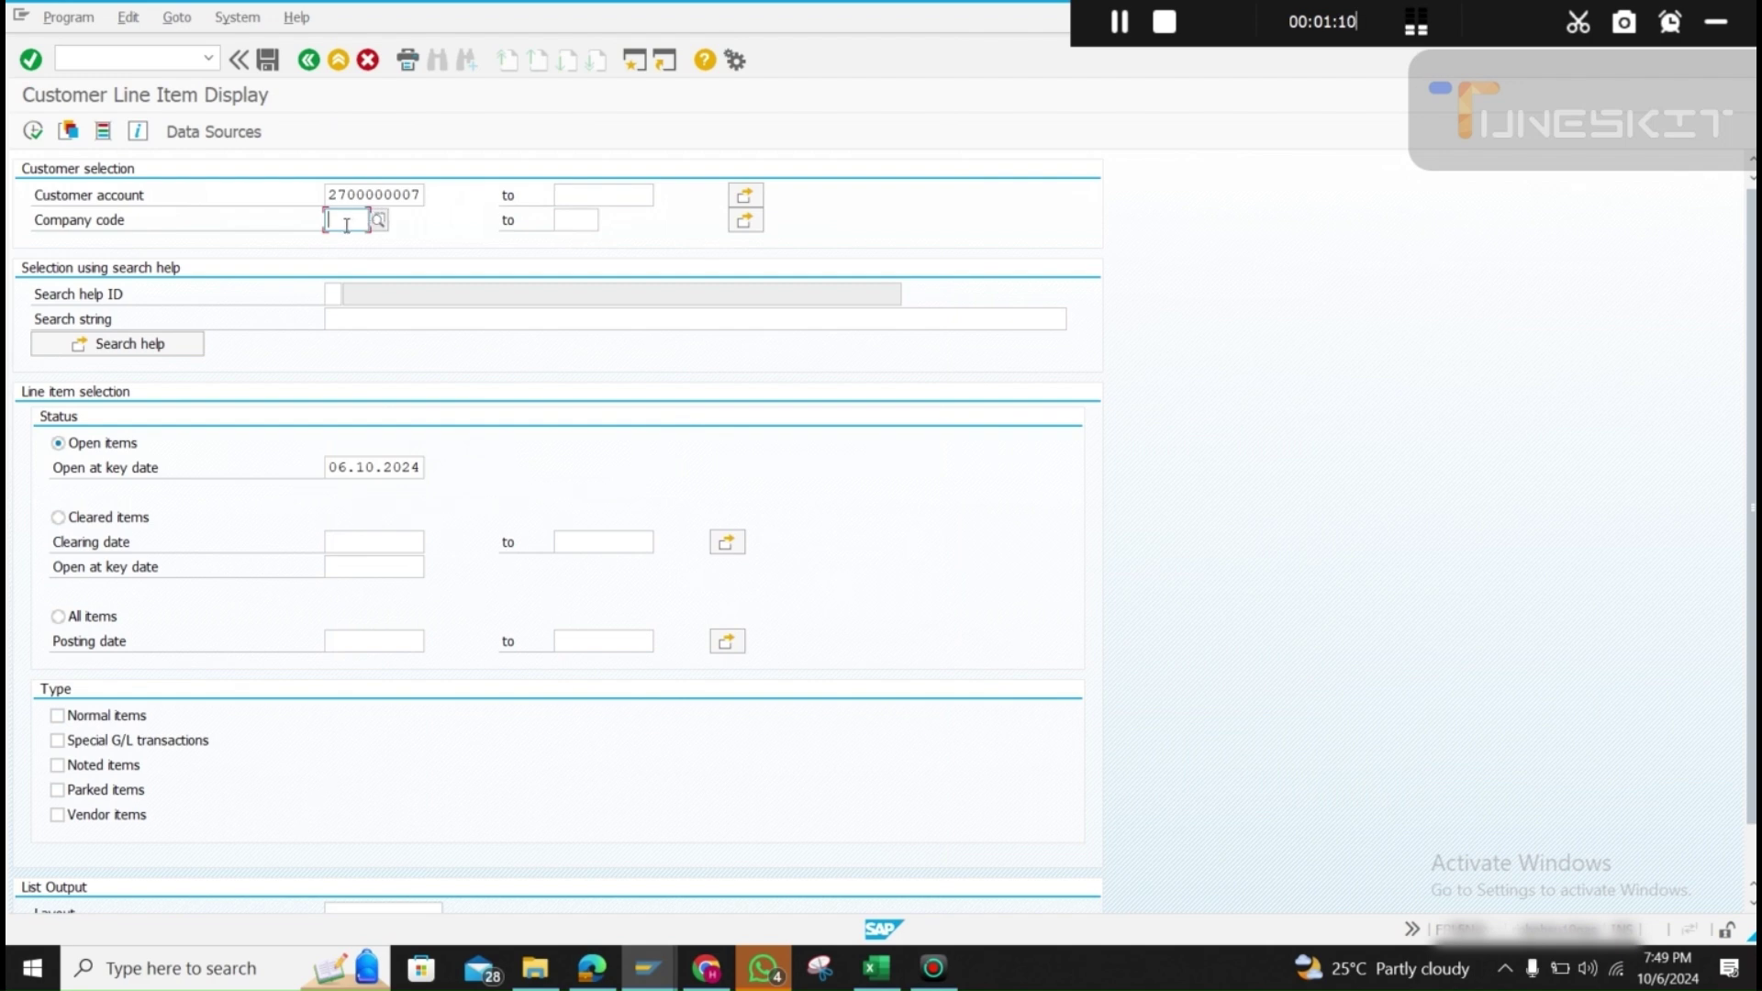
{"action": "type", "text": "2000"}
{"action": "key", "text": "Tab"}
{"action": "key", "text": "Tab"}
{"action": "key", "text": "Tab"}
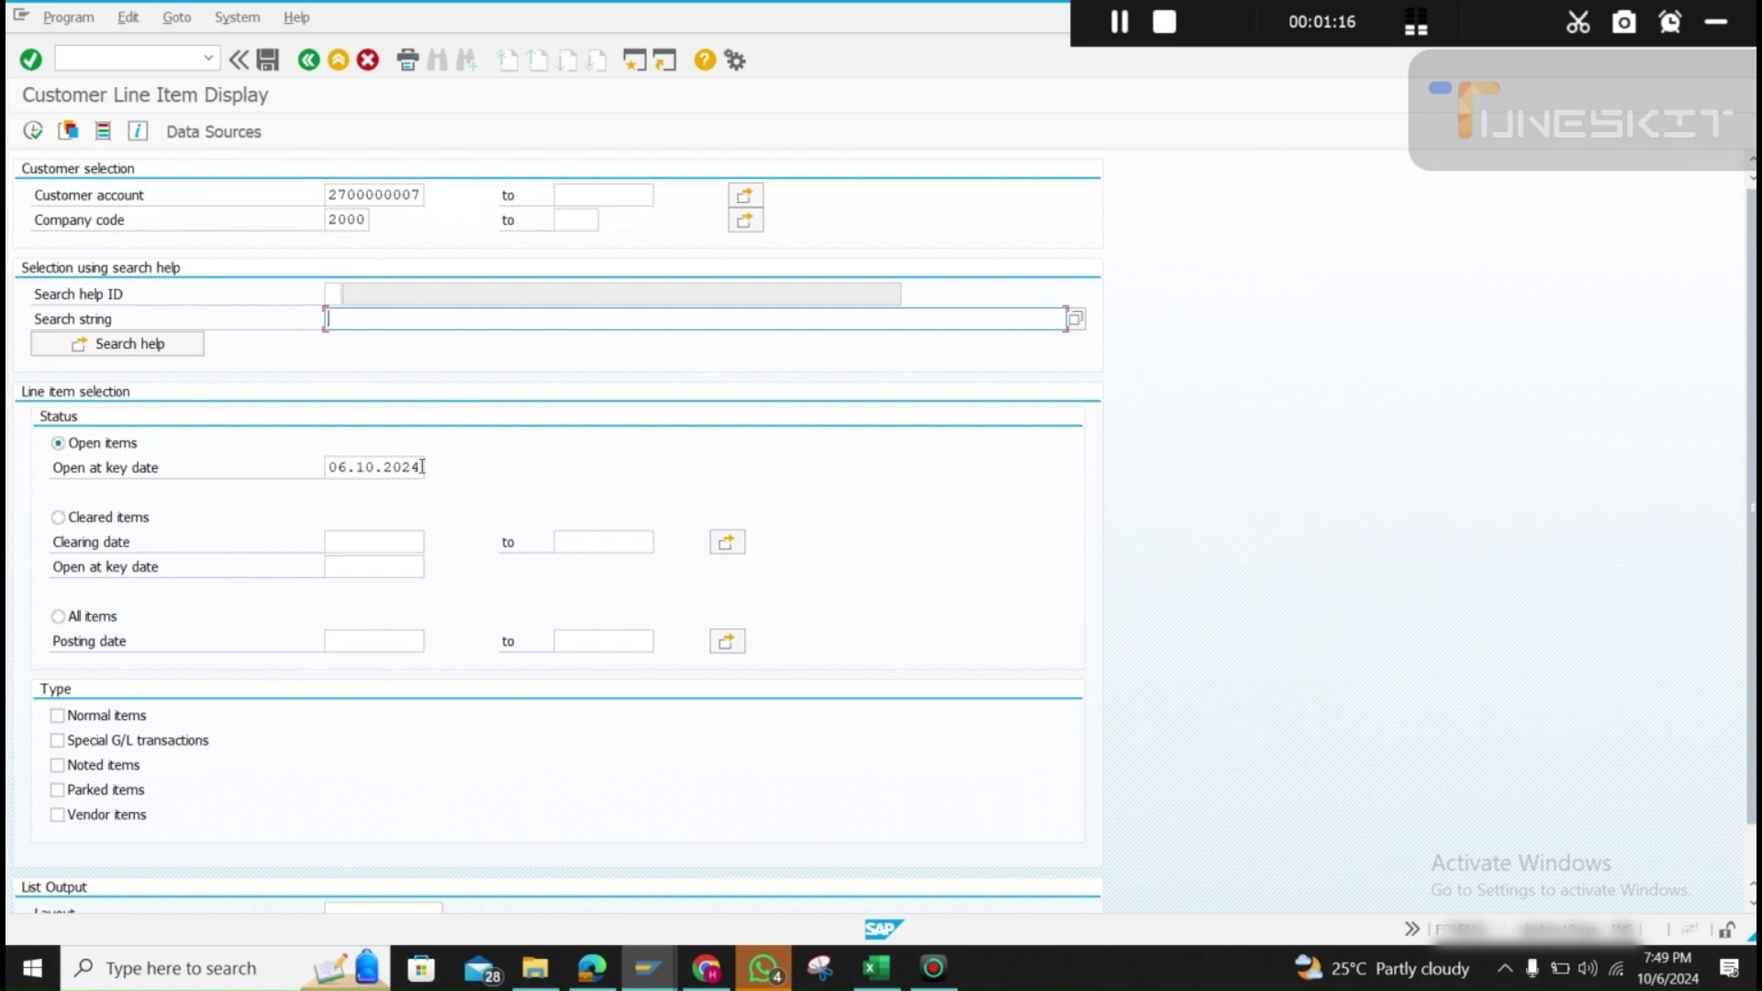
{"action": "left_click", "coordinate": [58, 516]}
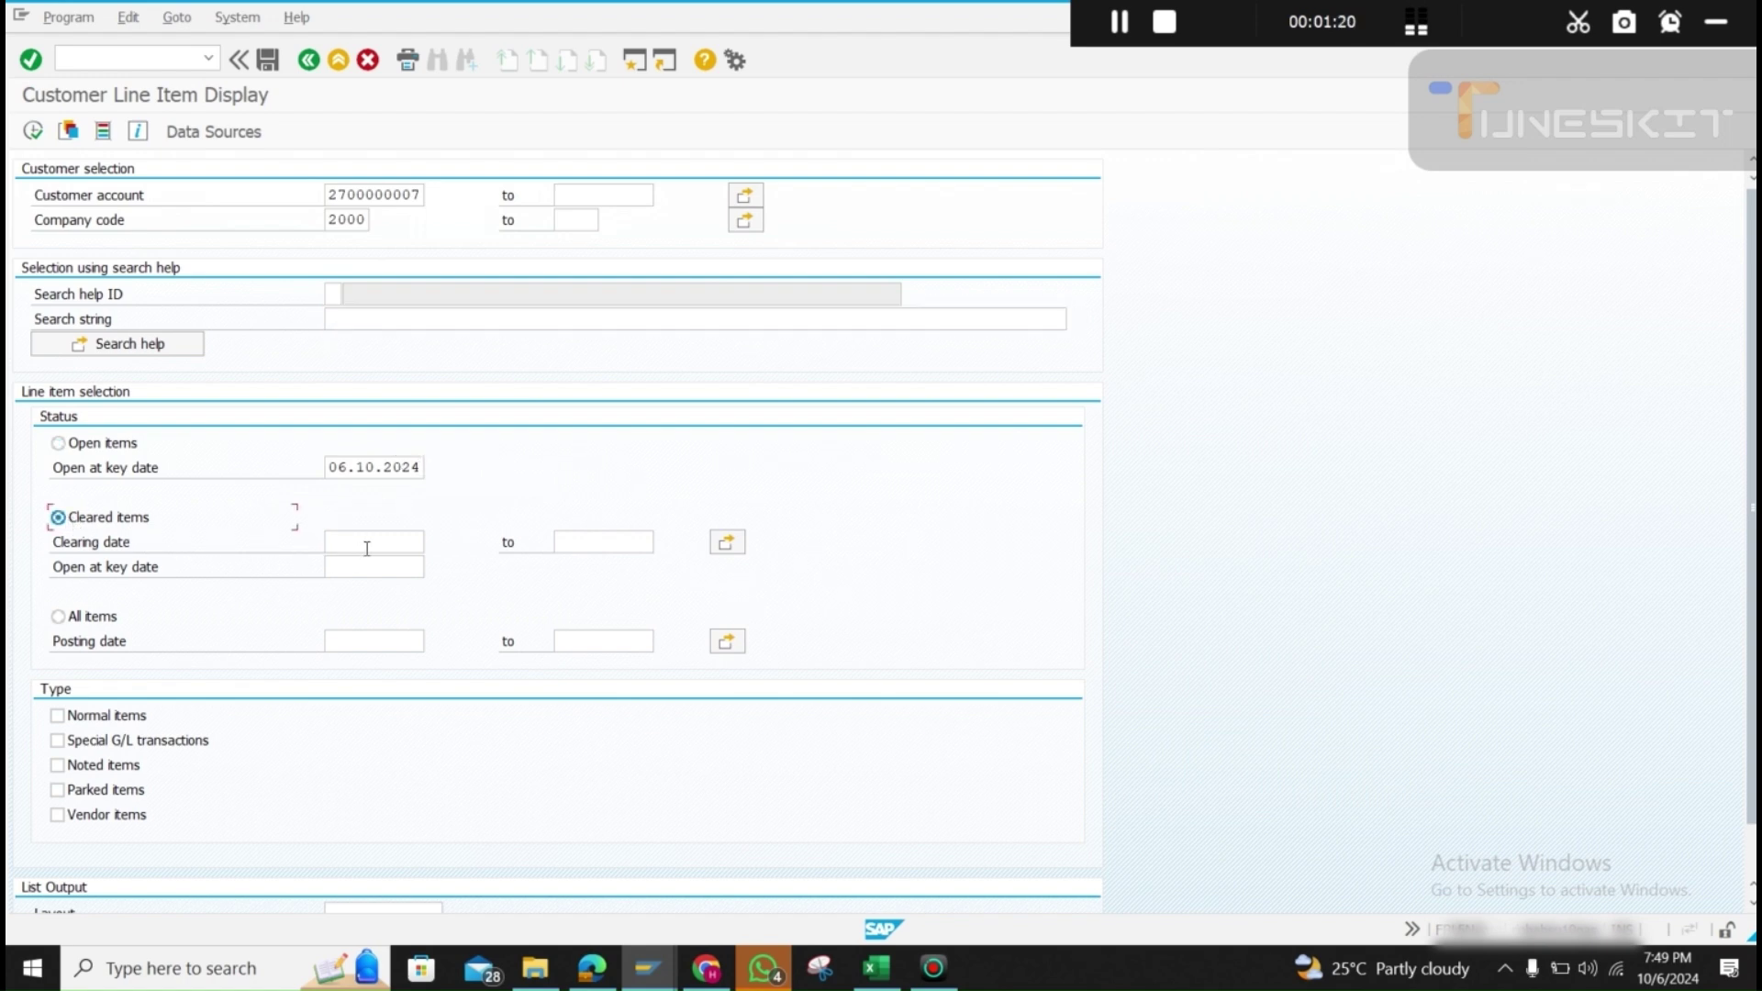
{"action": "left_click", "coordinate": [59, 618]}
Step: Include normal items, special G/L transactions, noted items and parked items in the selection
{"action": "left_click", "coordinate": [58, 716]}
{"action": "left_click", "coordinate": [58, 741]}
{"action": "left_click", "coordinate": [56, 740]}
{"action": "left_click", "coordinate": [57, 765]}
{"action": "left_click", "coordinate": [57, 790]}
Step: Choose a saved layout for the list output and execute the customer line item report
{"action": "scroll", "coordinate": [558, 531], "scroll_direction": "down", "scroll_amount": 2}
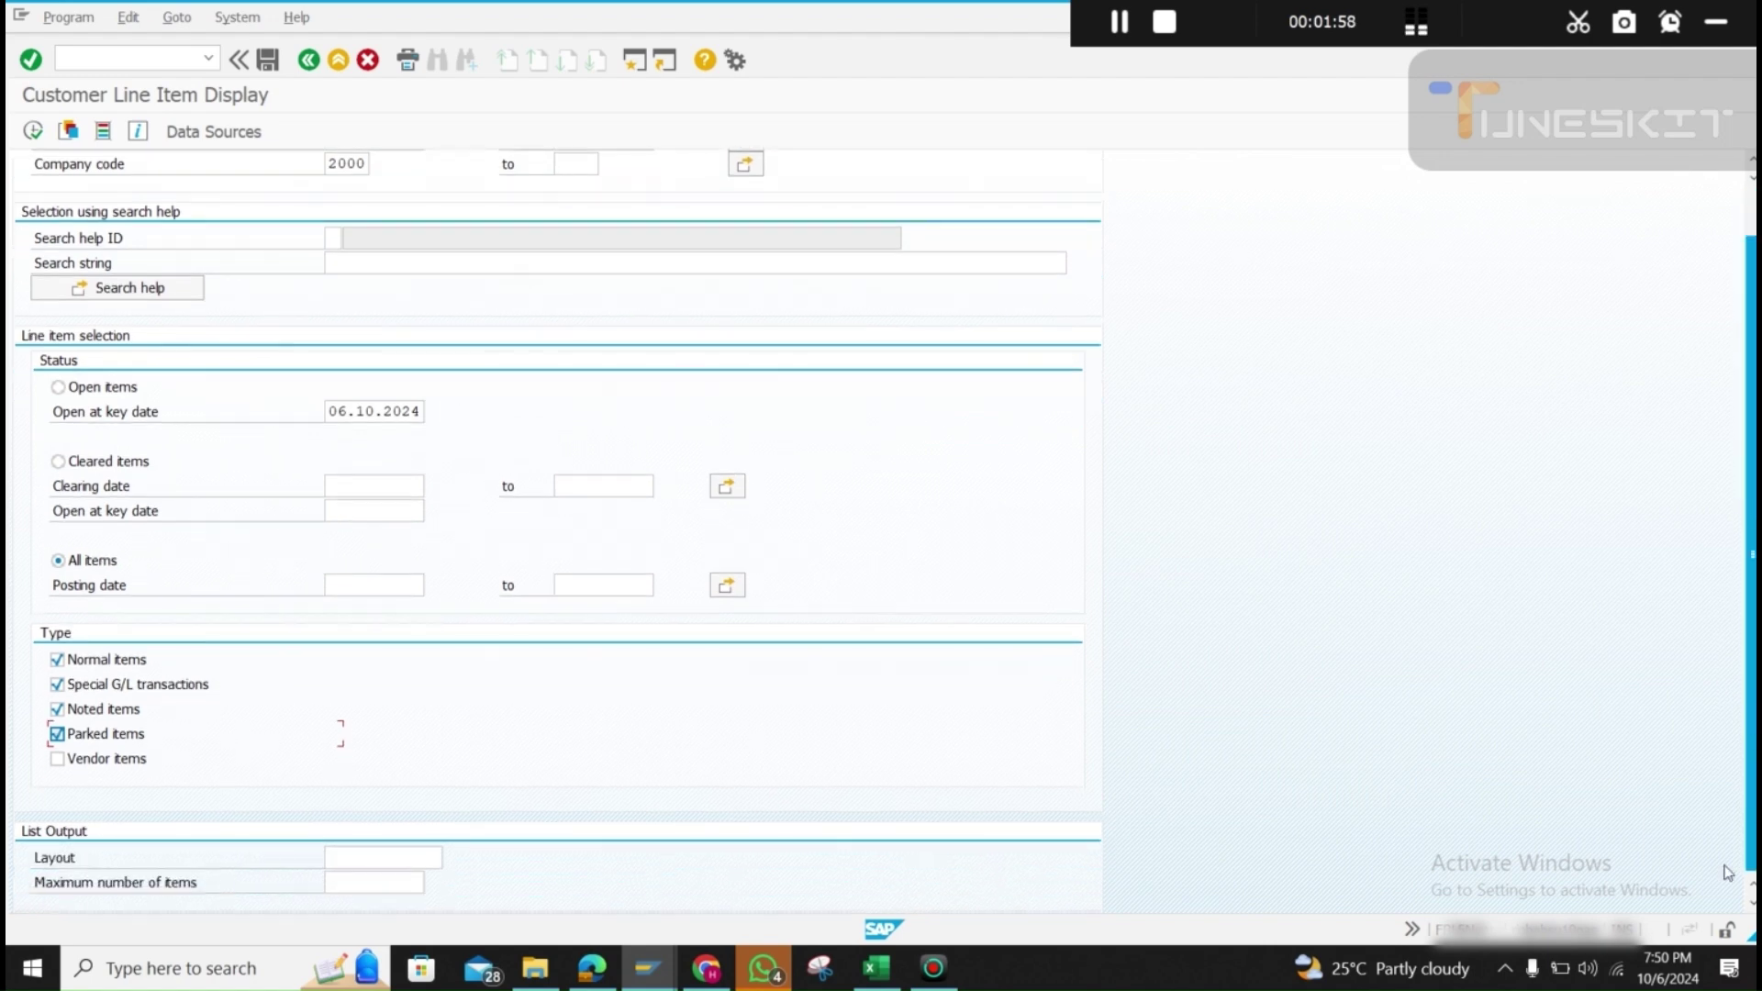
{"action": "left_click", "coordinate": [363, 852]}
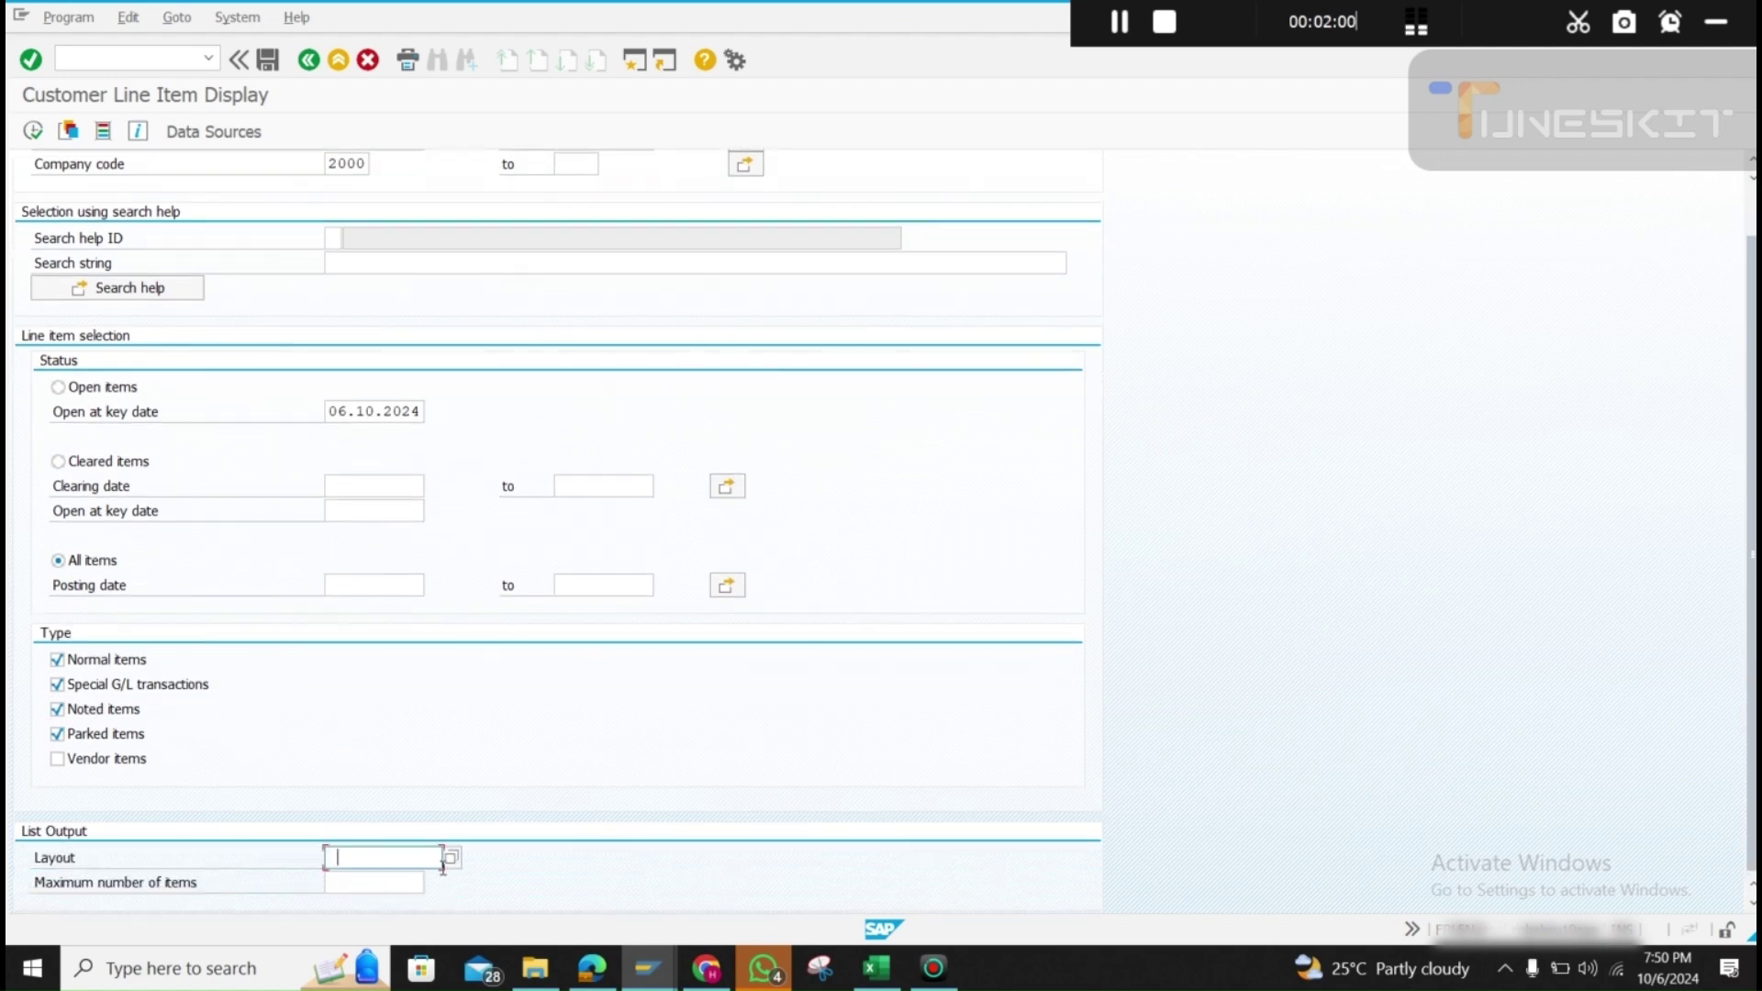
{"action": "key", "text": "F4"}
{"action": "left_click", "coordinate": [403, 881]}
{"action": "left_click", "coordinate": [403, 882]}
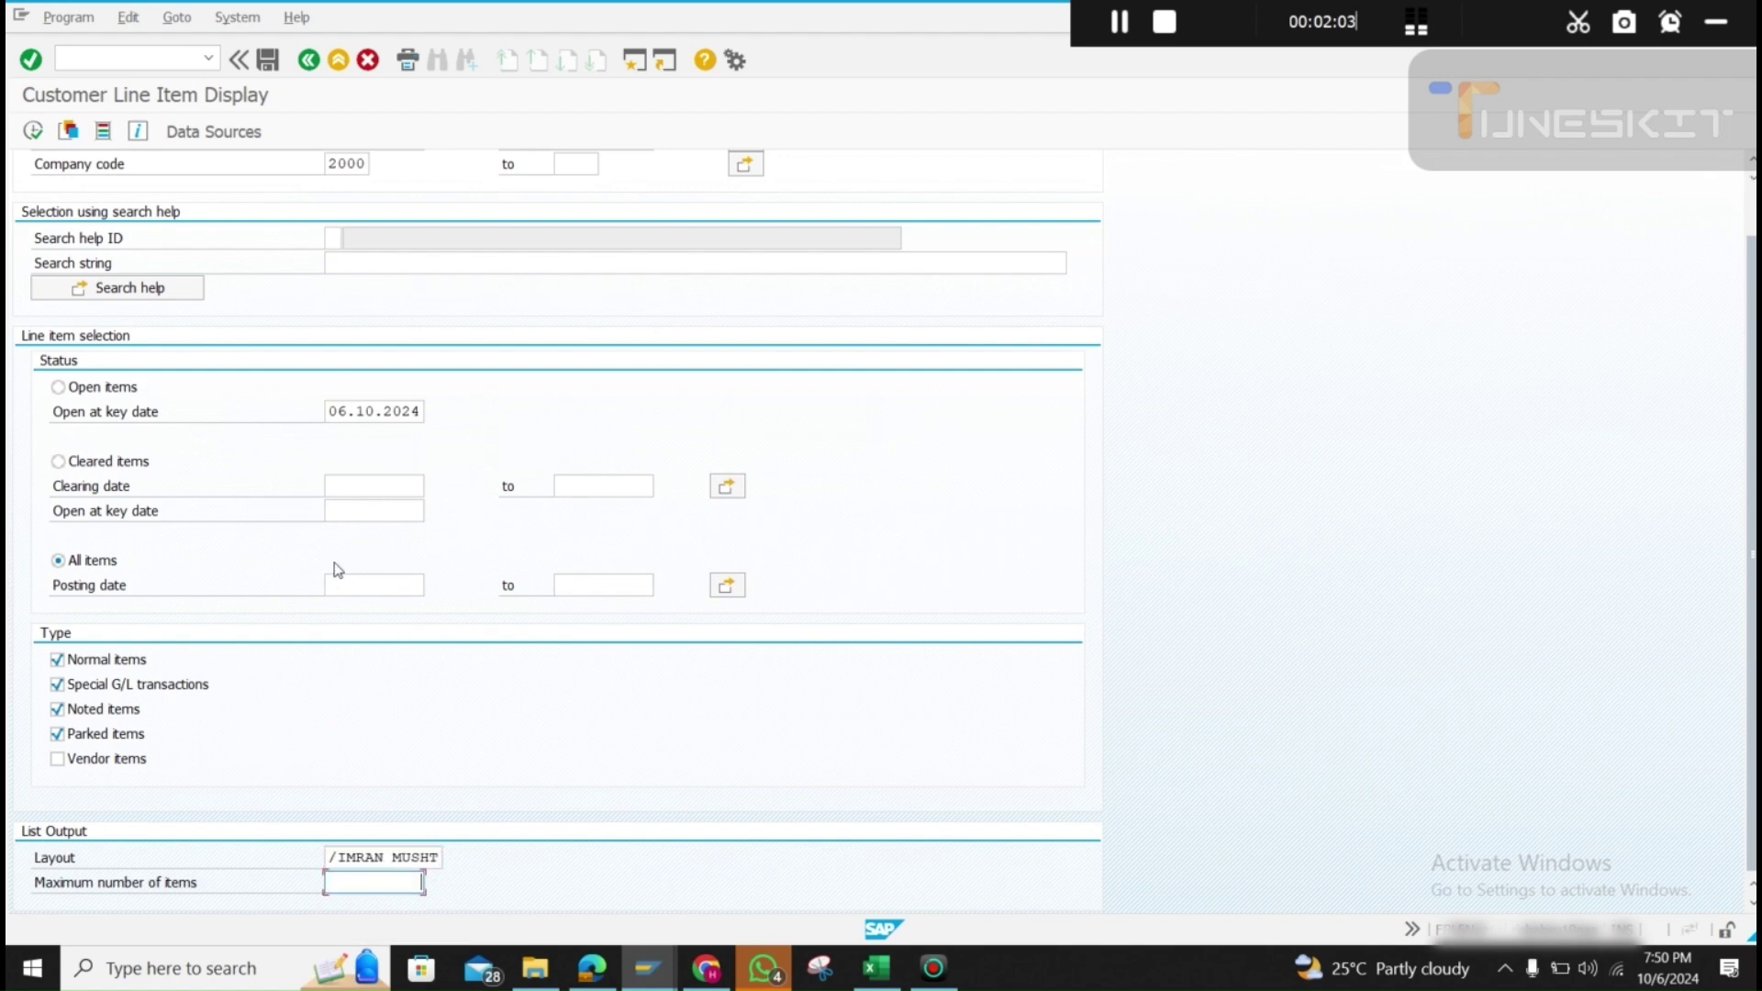
{"action": "left_click", "coordinate": [34, 133]}
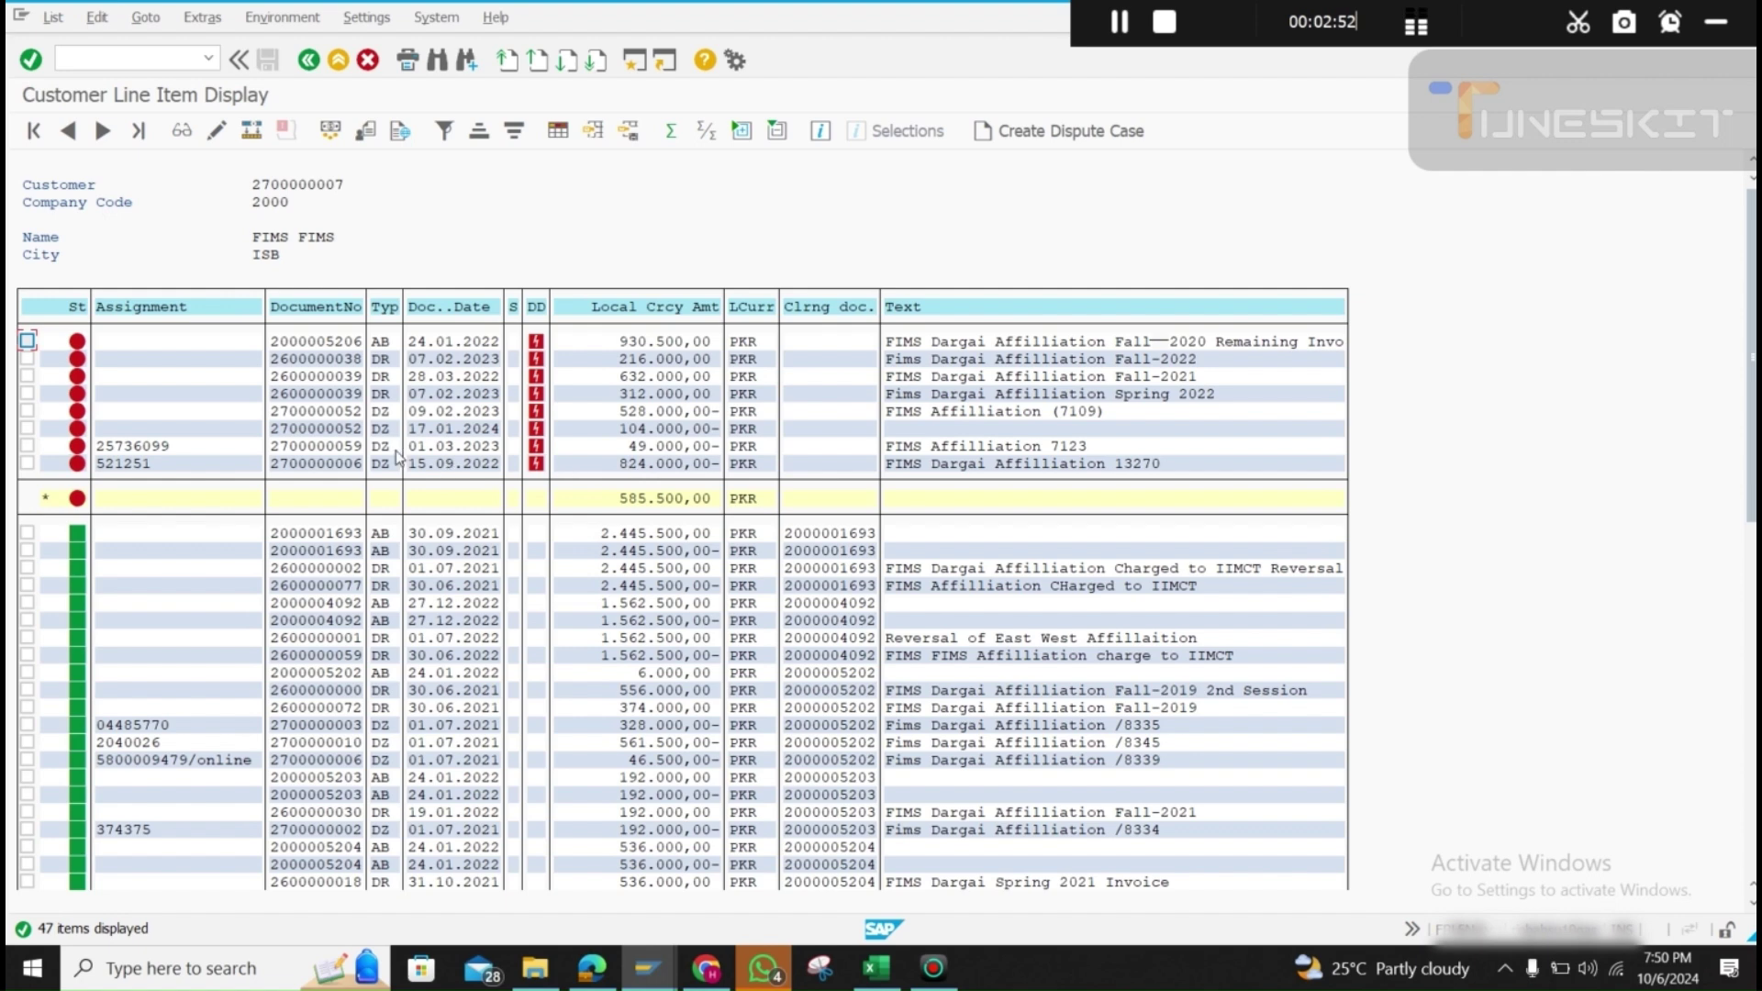
Step: Examine the open items' assignments, document types, dates and local currency amounts, especially the Fall-2022 affiliation invoice
{"action": "left_click", "coordinate": [183, 465]}
{"action": "left_click", "coordinate": [650, 464]}
{"action": "left_click", "coordinate": [378, 361]}
{"action": "left_click", "coordinate": [634, 361]}
{"action": "key", "text": "Right"}
{"action": "key", "text": "Right"}
{"action": "key", "text": "Right"}
{"action": "left_click", "coordinate": [490, 363]}
{"action": "left_click", "coordinate": [642, 360]}
{"action": "left_click", "coordinate": [322, 361]}
{"action": "left_click", "coordinate": [635, 362]}
{"action": "left_click", "coordinate": [667, 363]}
Step: Compare the cleared Fall-2018 affiliation fee invoice with its clearing entry by document type, amount and clearing document
{"action": "scroll", "coordinate": [682, 605], "scroll_direction": "down", "scroll_amount": 5}
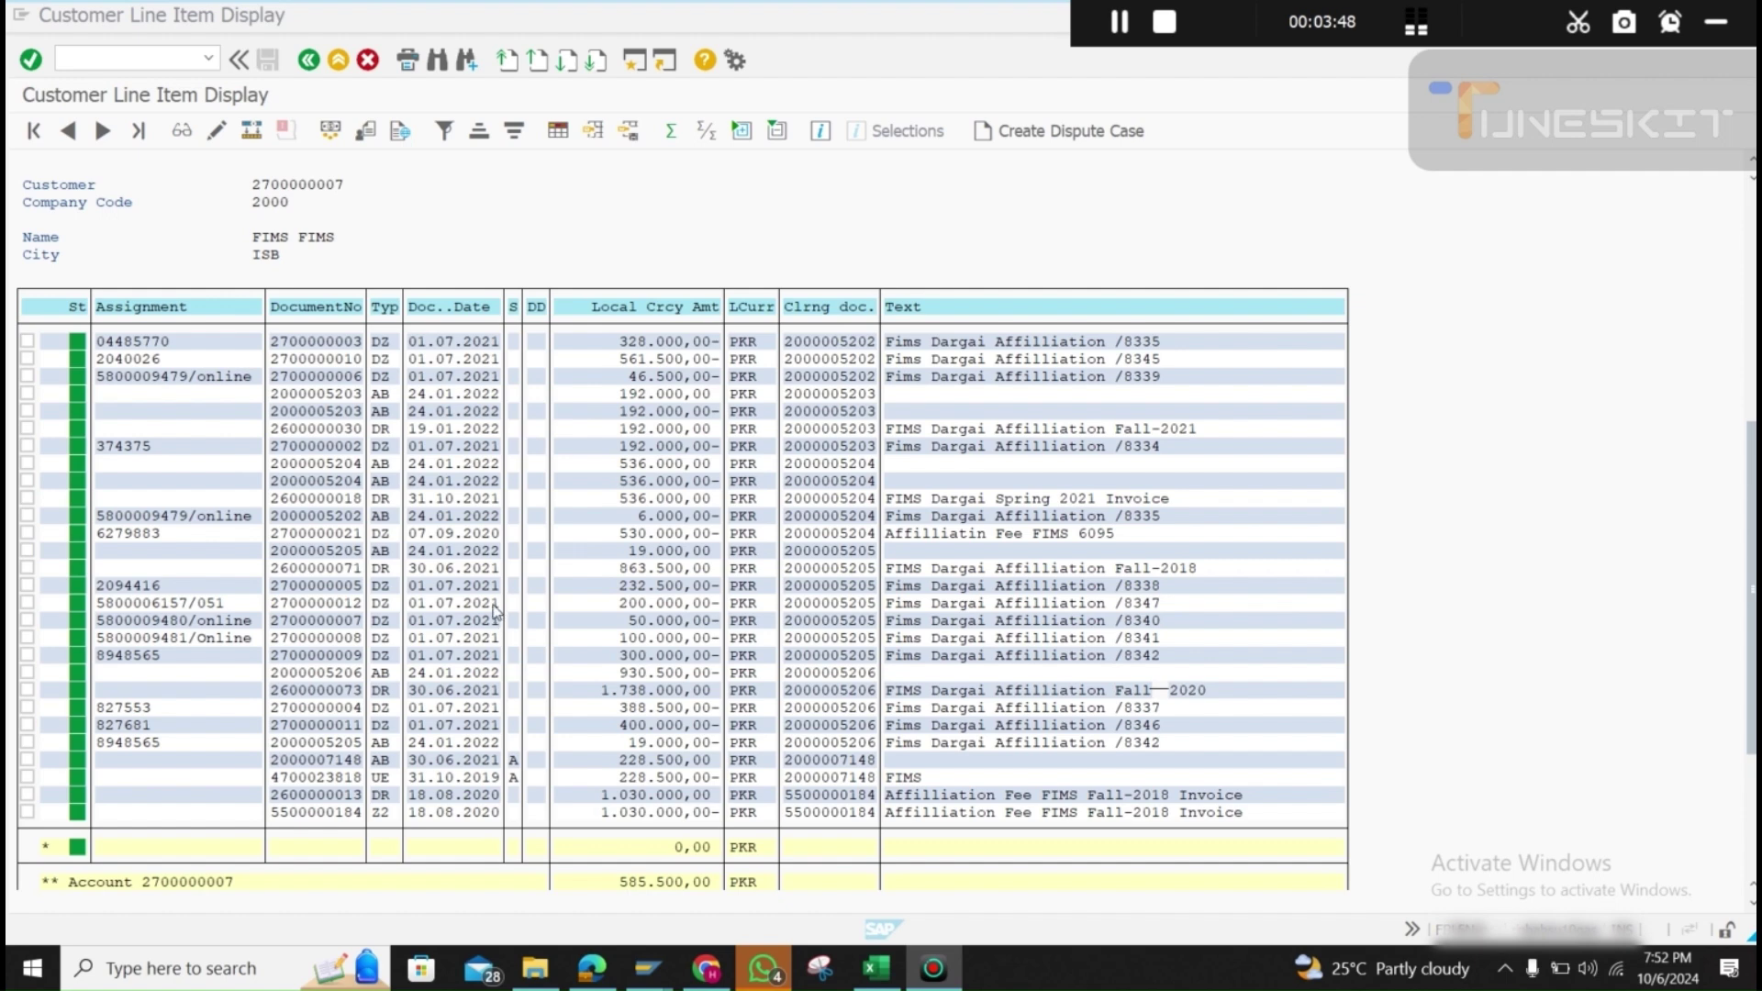
{"action": "left_click", "coordinate": [386, 803]}
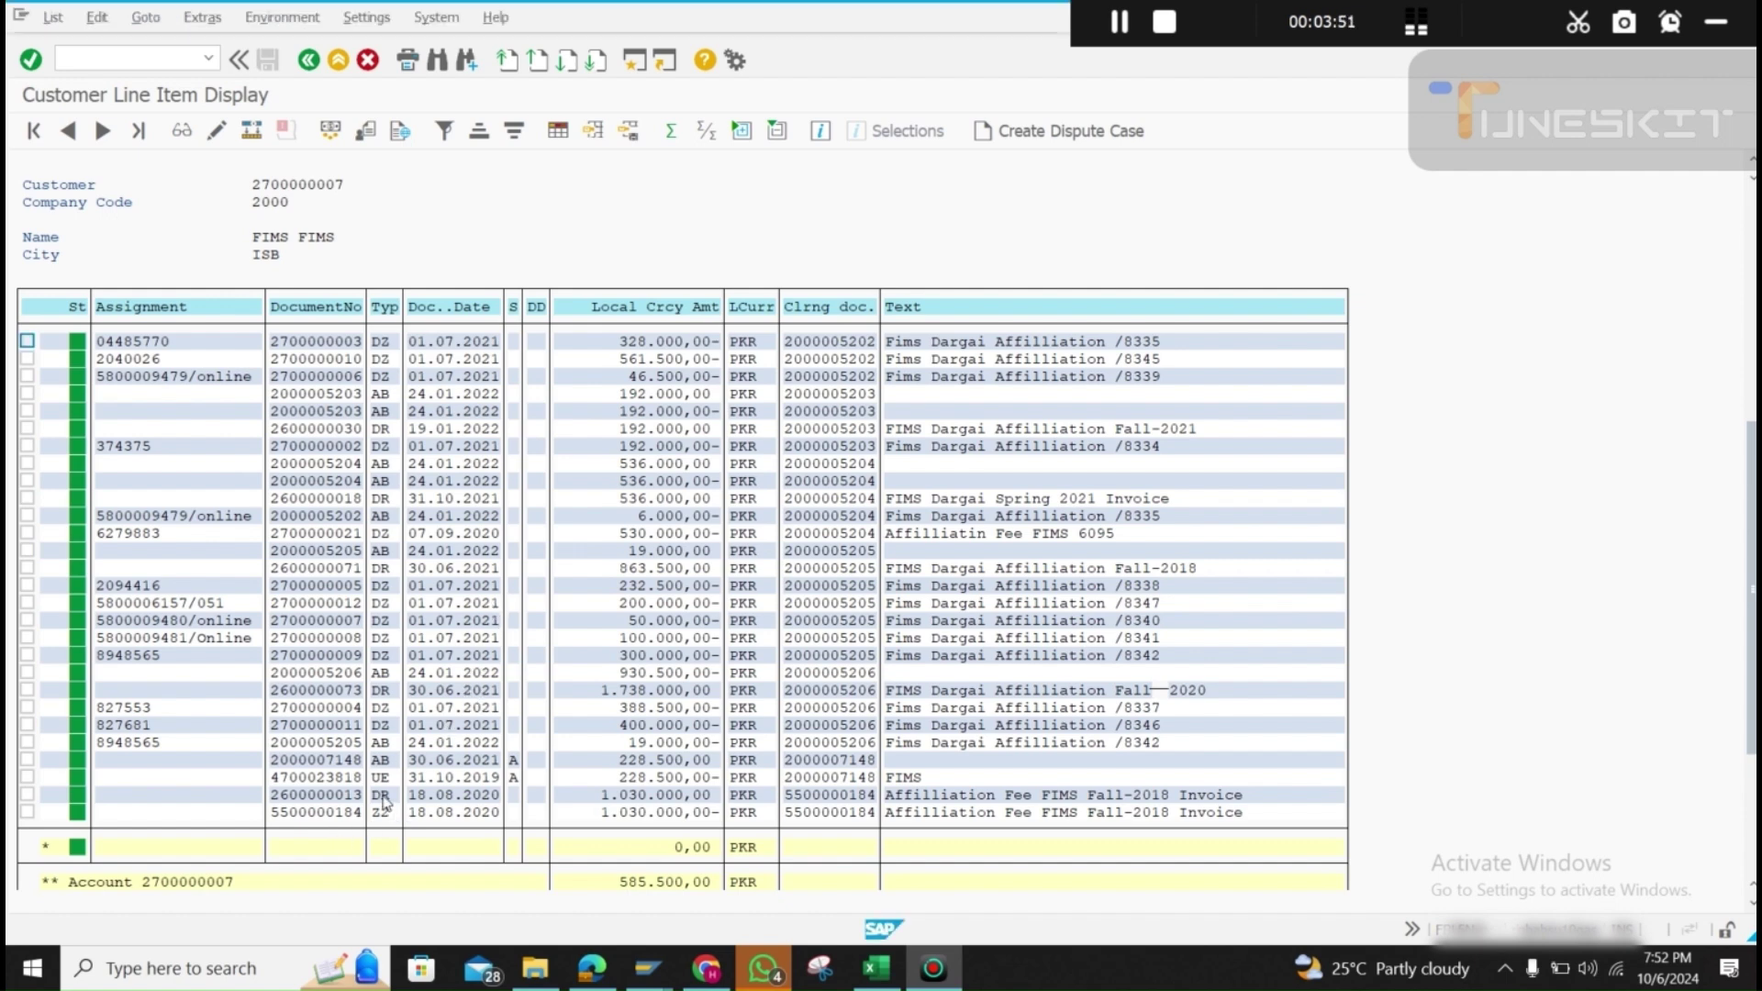
{"action": "left_click", "coordinate": [655, 800]}
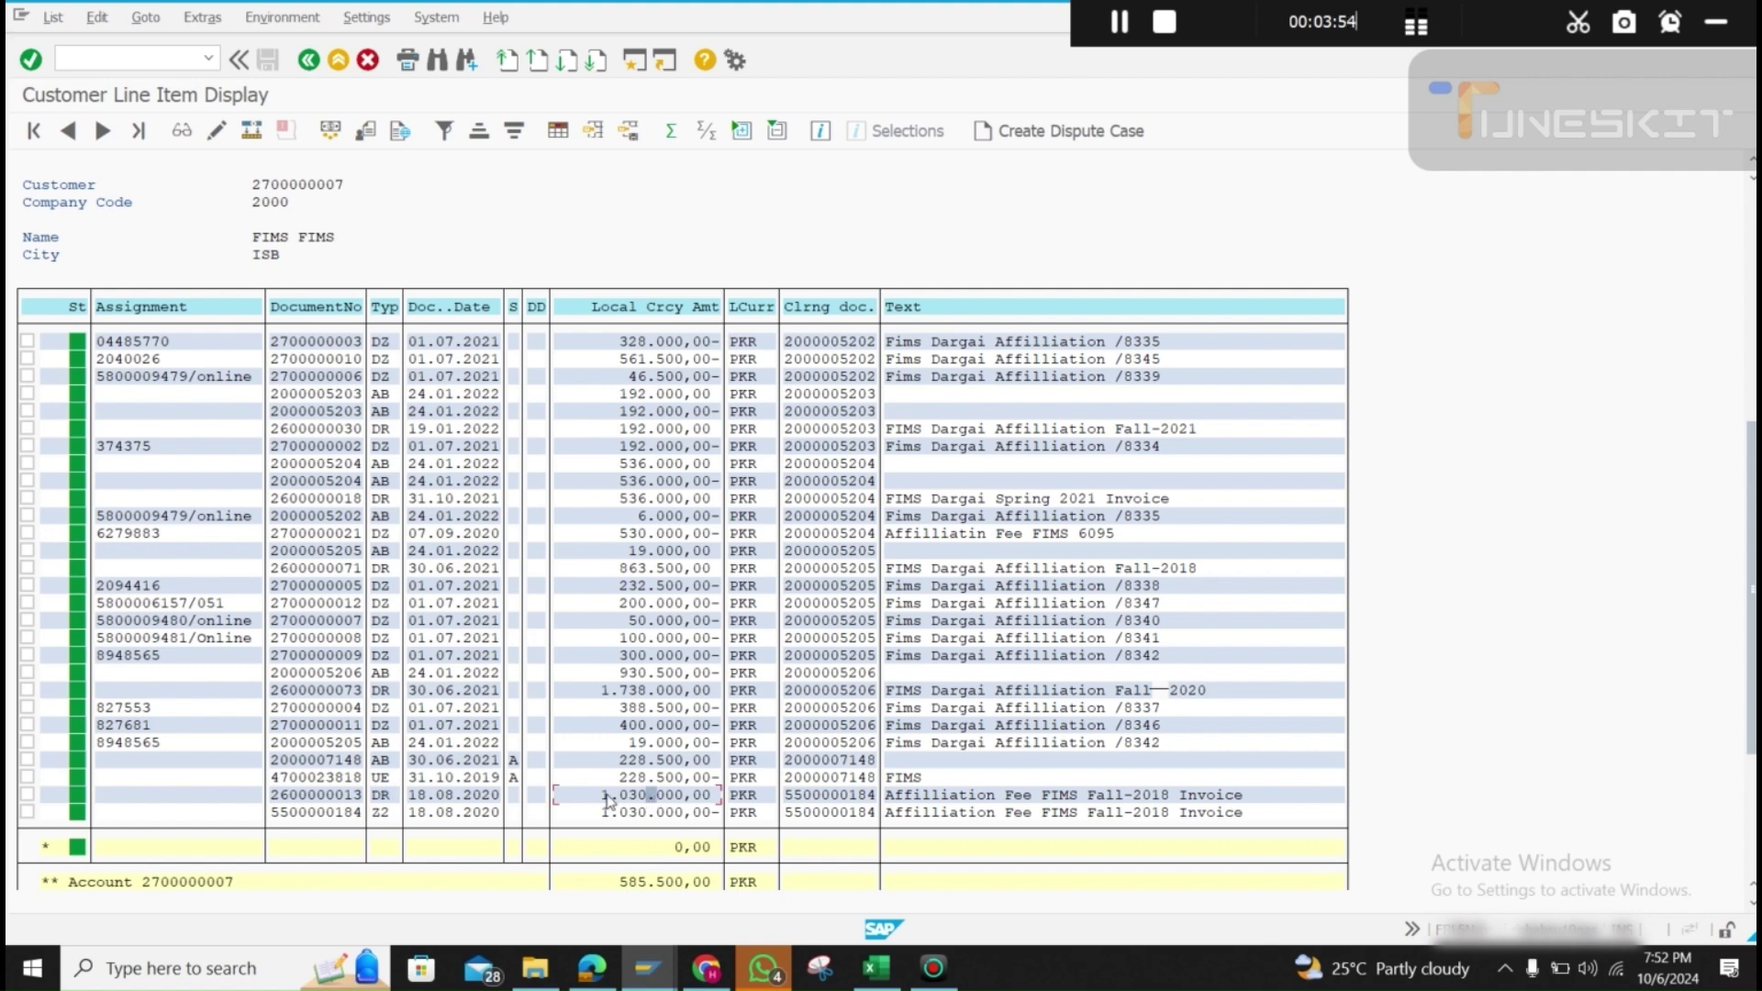
{"action": "left_click", "coordinate": [339, 796]}
{"action": "left_click", "coordinate": [654, 797]}
{"action": "left_click", "coordinate": [801, 811]}
{"action": "left_click", "coordinate": [657, 811]}
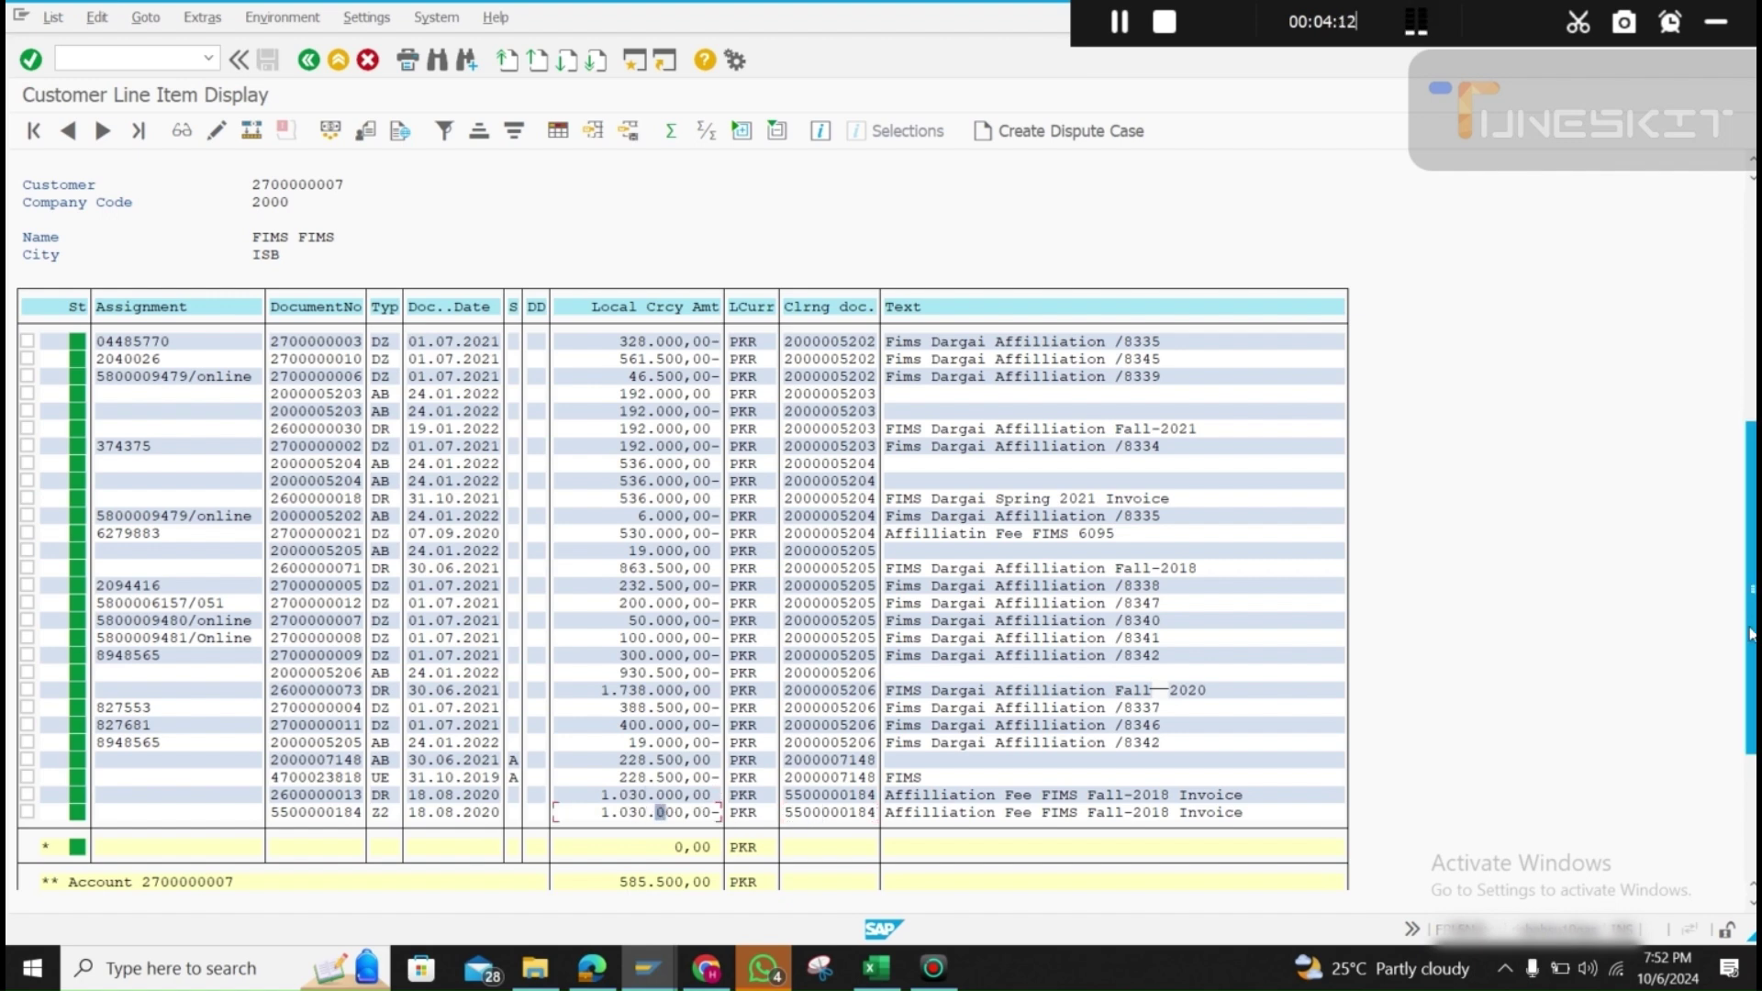
Step: Review the DR, DZ and AB document types among the open items and the special G/L indicators among the cleared items
{"action": "left_click_drag", "start_coordinate": [1746, 648], "coordinate": [1746, 339]}
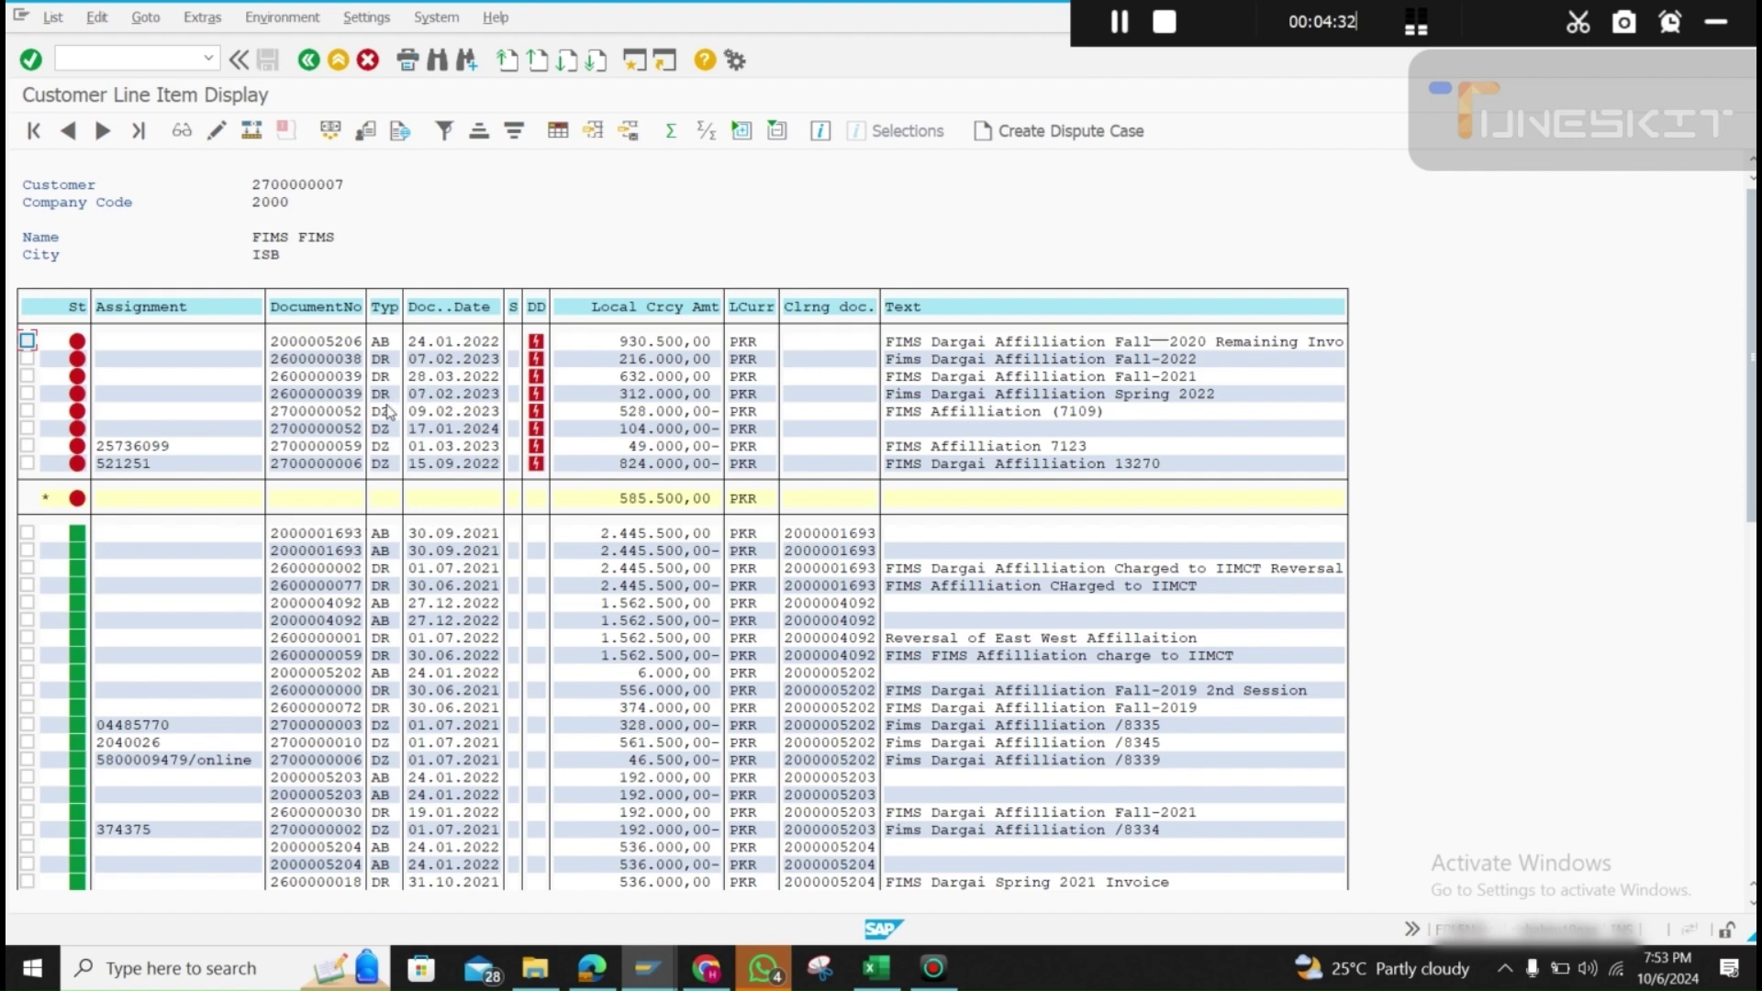
{"action": "left_click", "coordinate": [380, 359]}
{"action": "left_click", "coordinate": [383, 412]}
{"action": "left_click", "coordinate": [383, 343]}
{"action": "left_click_drag", "start_coordinate": [1750, 495], "coordinate": [1750, 826]}
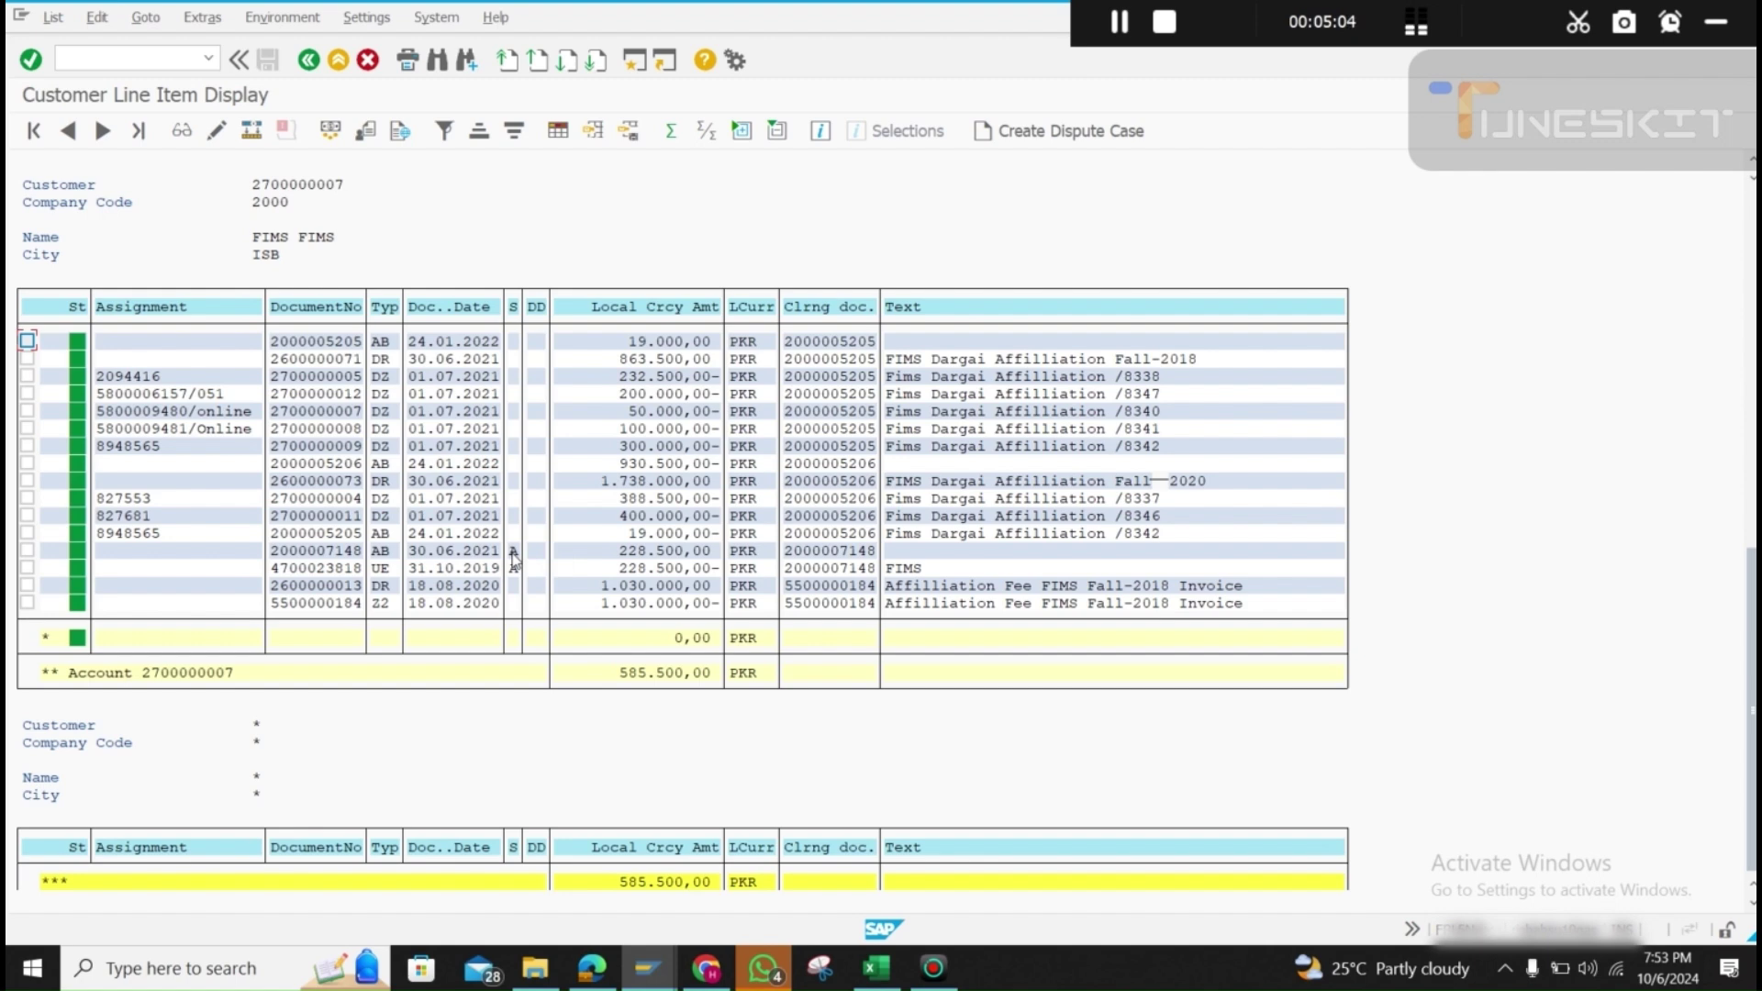
Step: Compare the amounts and clearing document numbers of the first group of cleared items
{"action": "left_click_drag", "start_coordinate": [1749, 603], "coordinate": [1749, 242]}
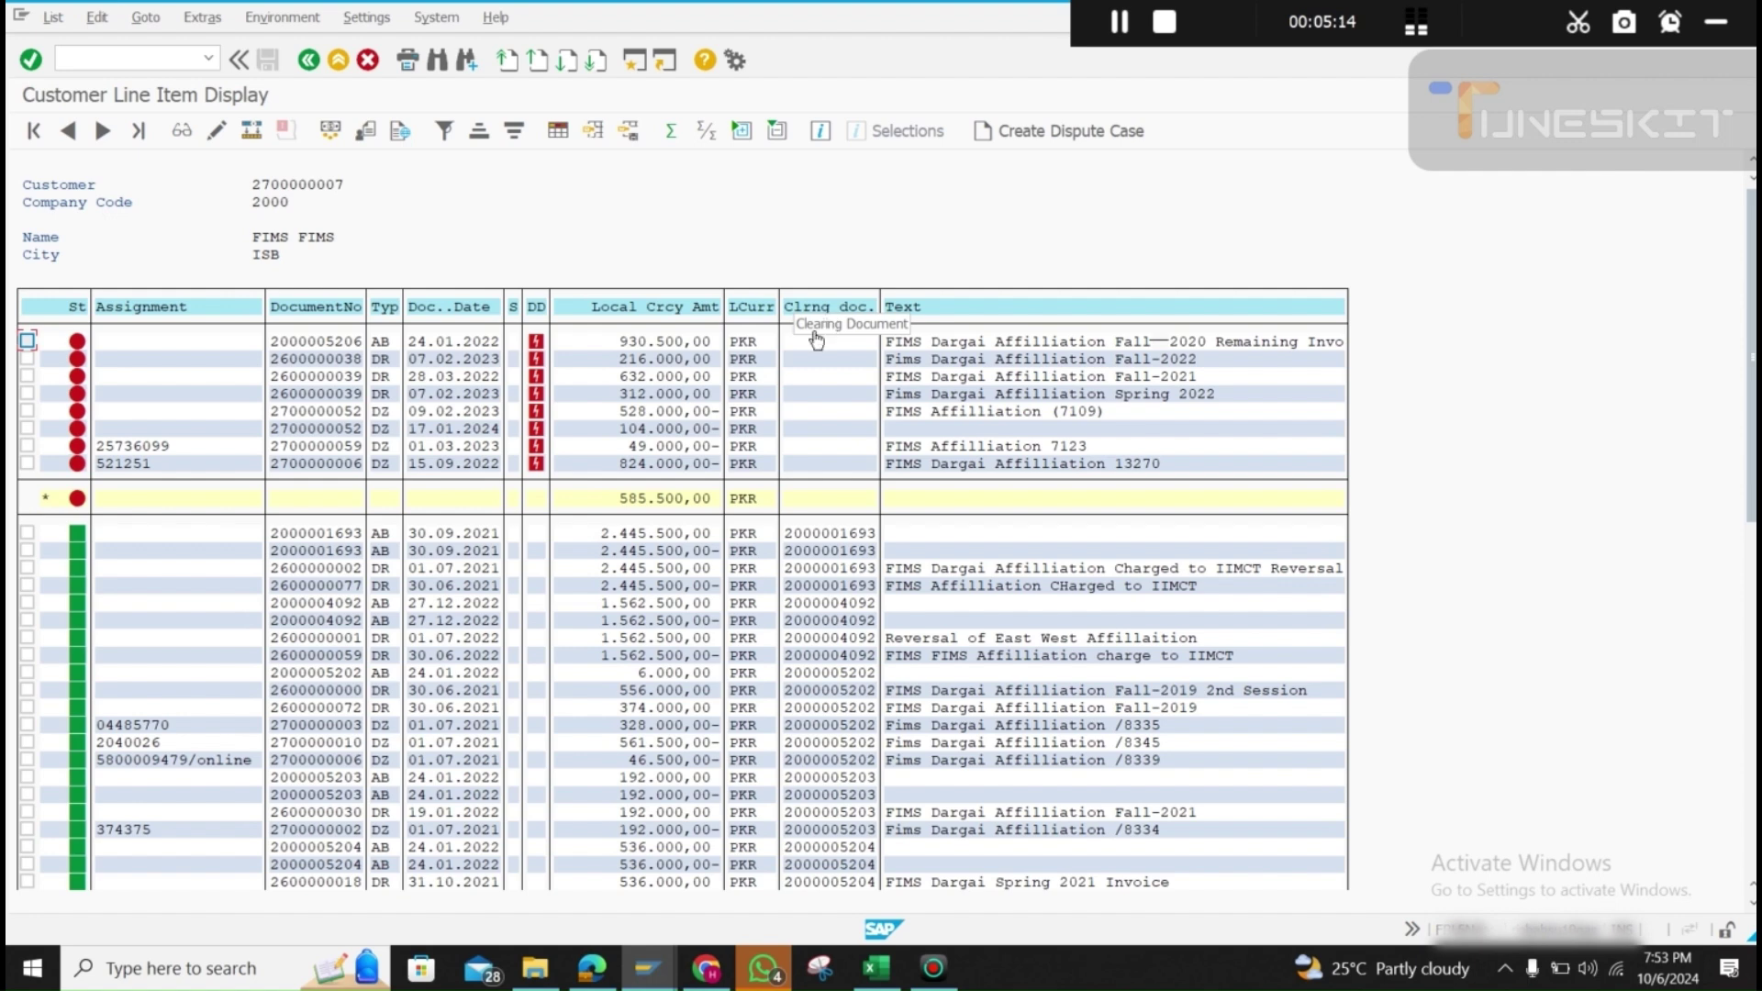
{"action": "left_click", "coordinate": [627, 538]}
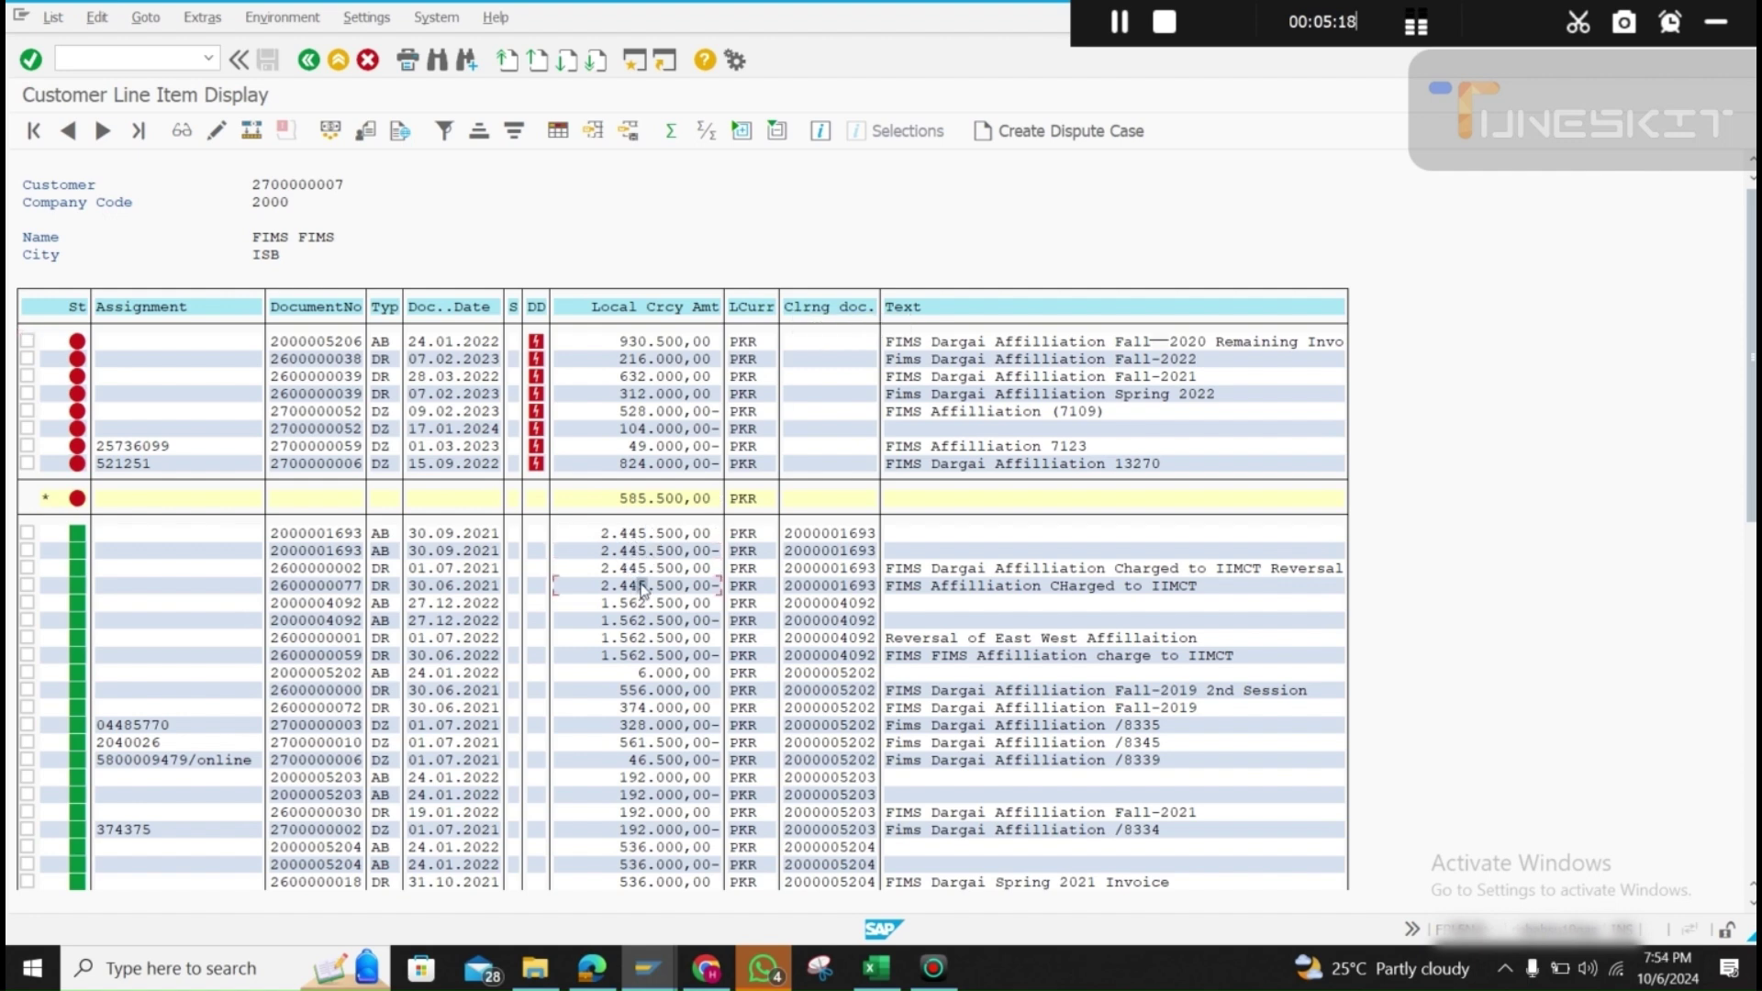
{"action": "left_click", "coordinate": [842, 587]}
{"action": "left_click", "coordinate": [835, 534]}
Step: Inspect the first open item's document in change mode, including its text field, and return to the line item list
{"action": "left_click", "coordinate": [312, 341]}
{"action": "left_click", "coordinate": [180, 133]}
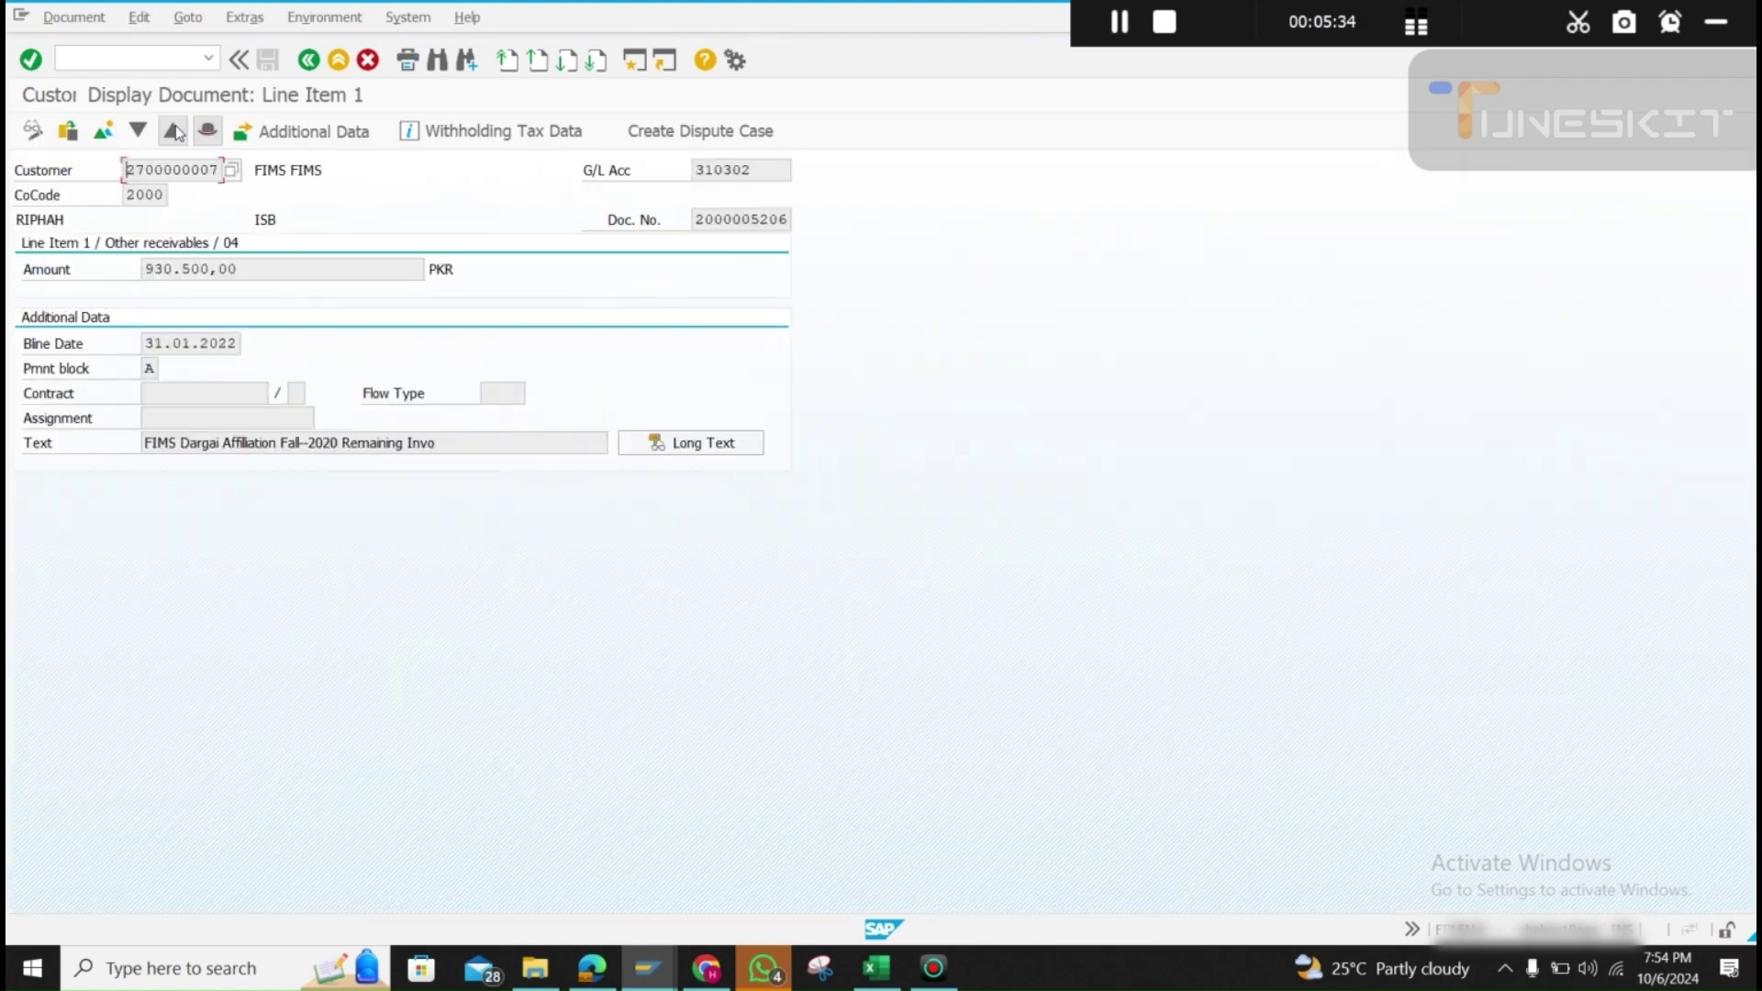
{"action": "left_click", "coordinate": [33, 131]}
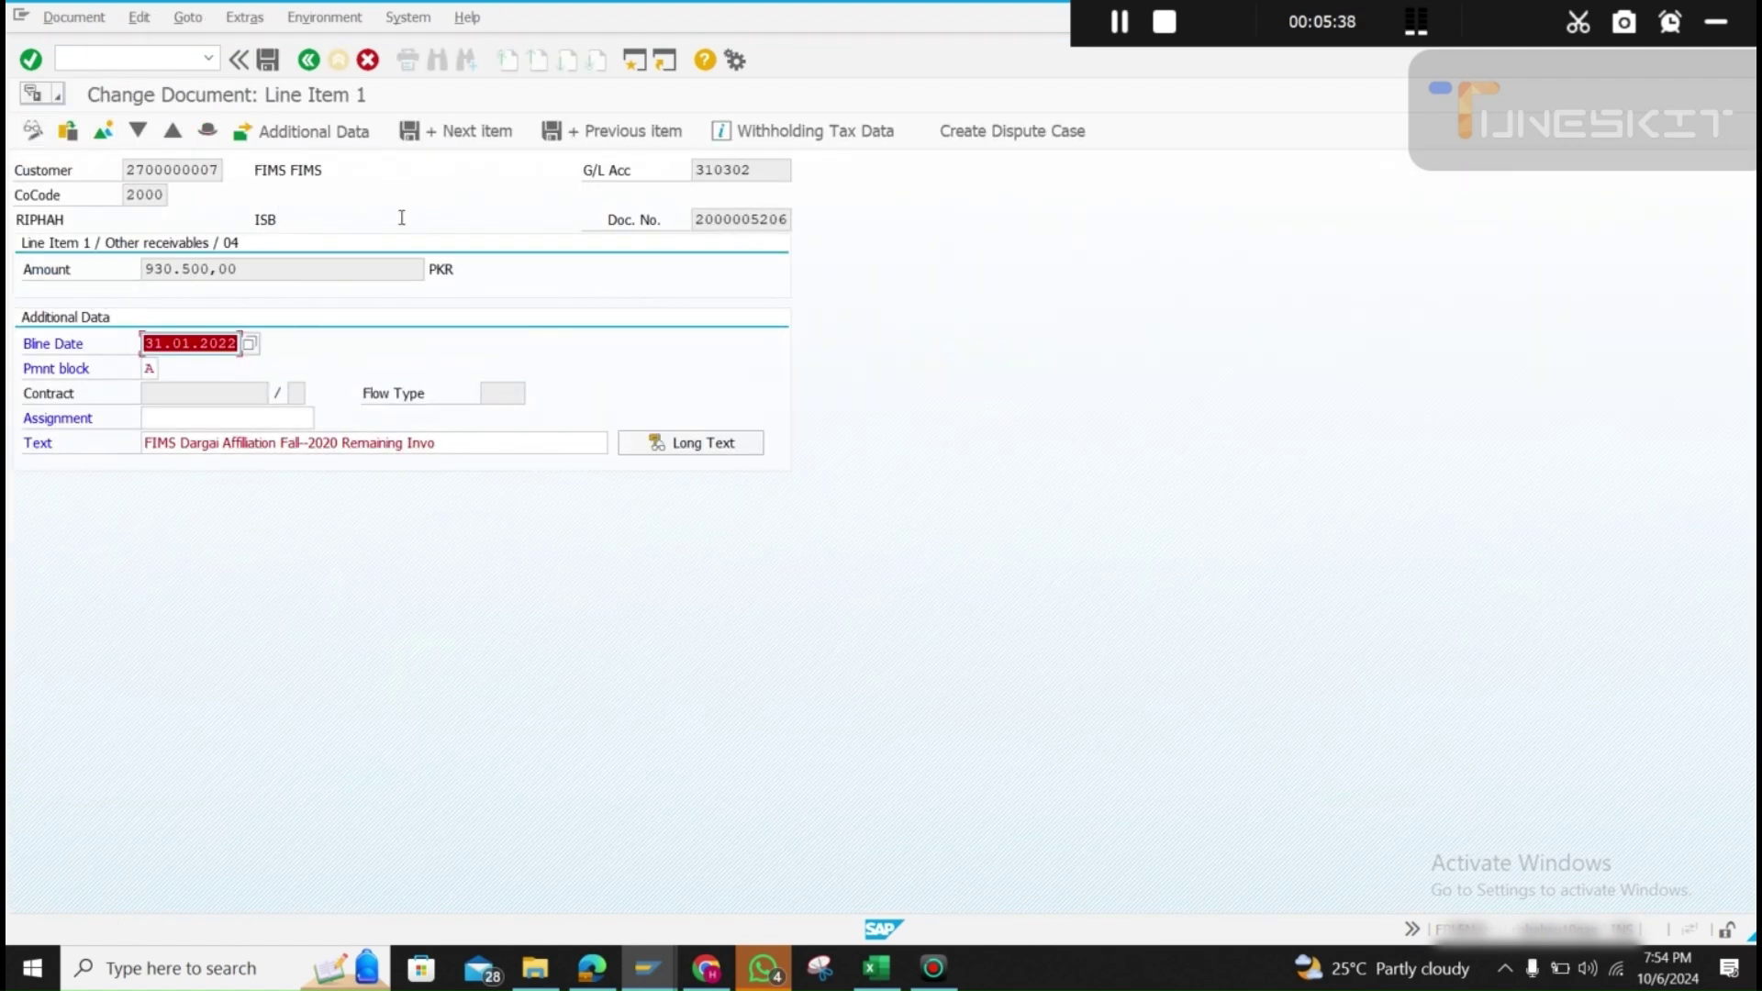
{"action": "left_click_drag", "start_coordinate": [440, 442], "coordinate": [115, 424]}
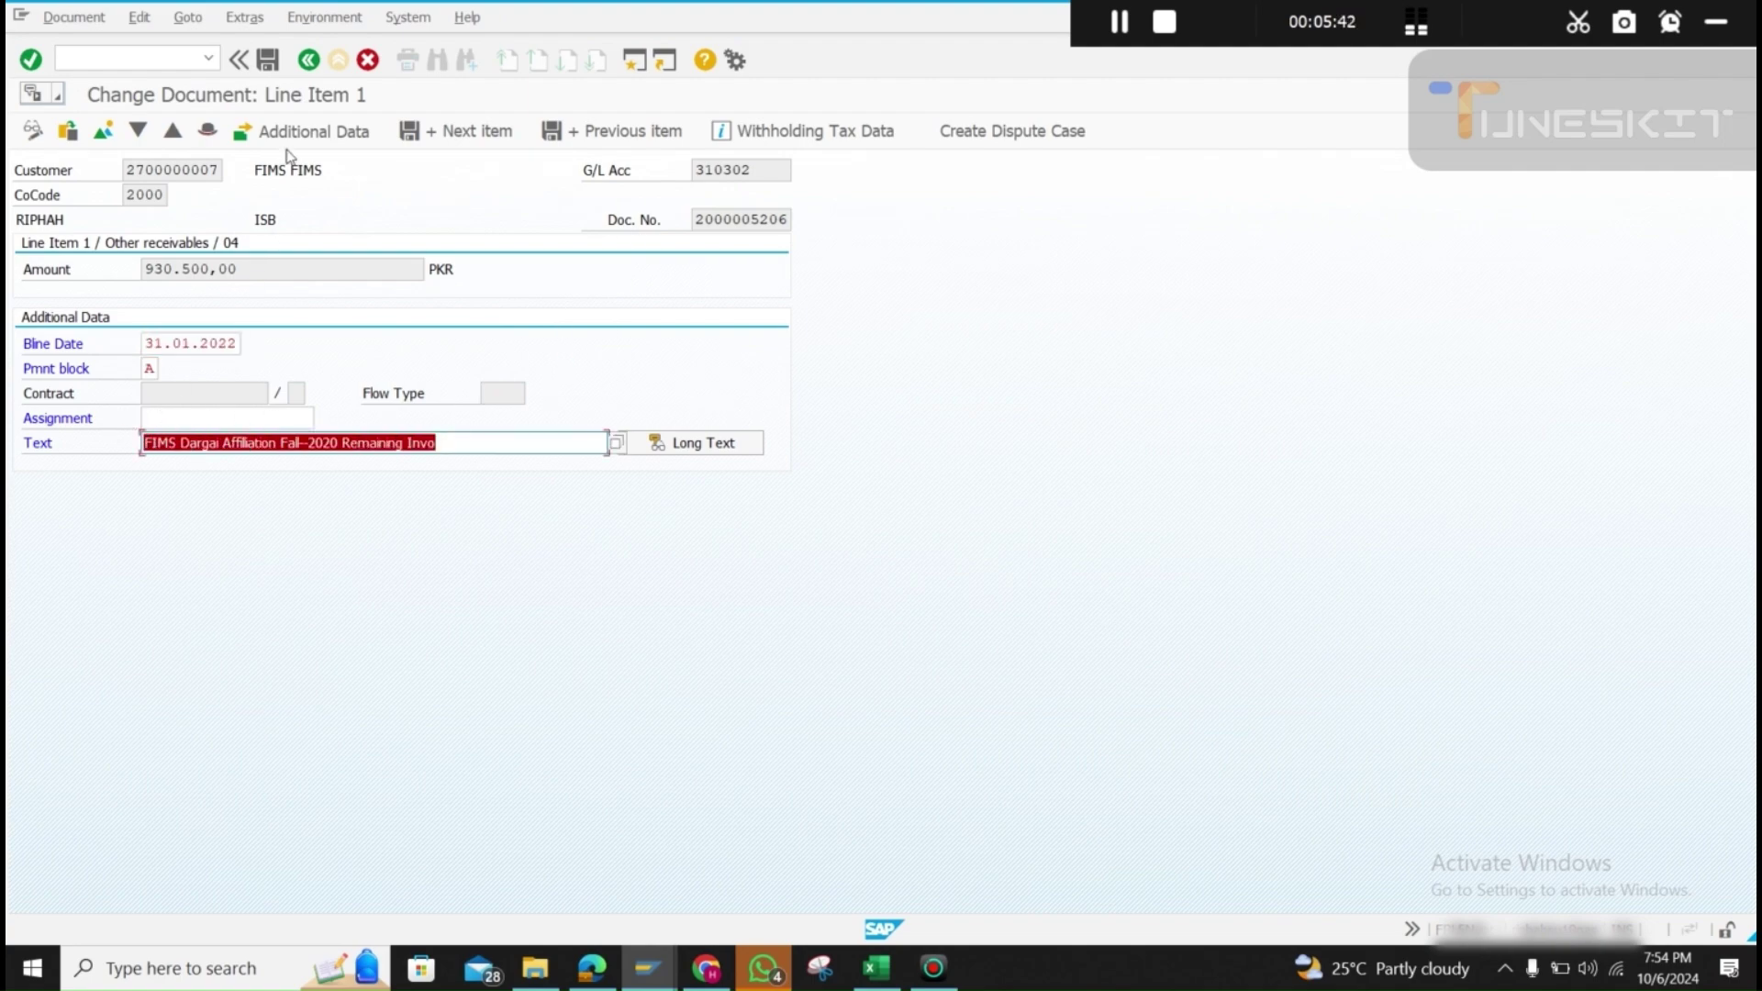
{"action": "left_click", "coordinate": [309, 60]}
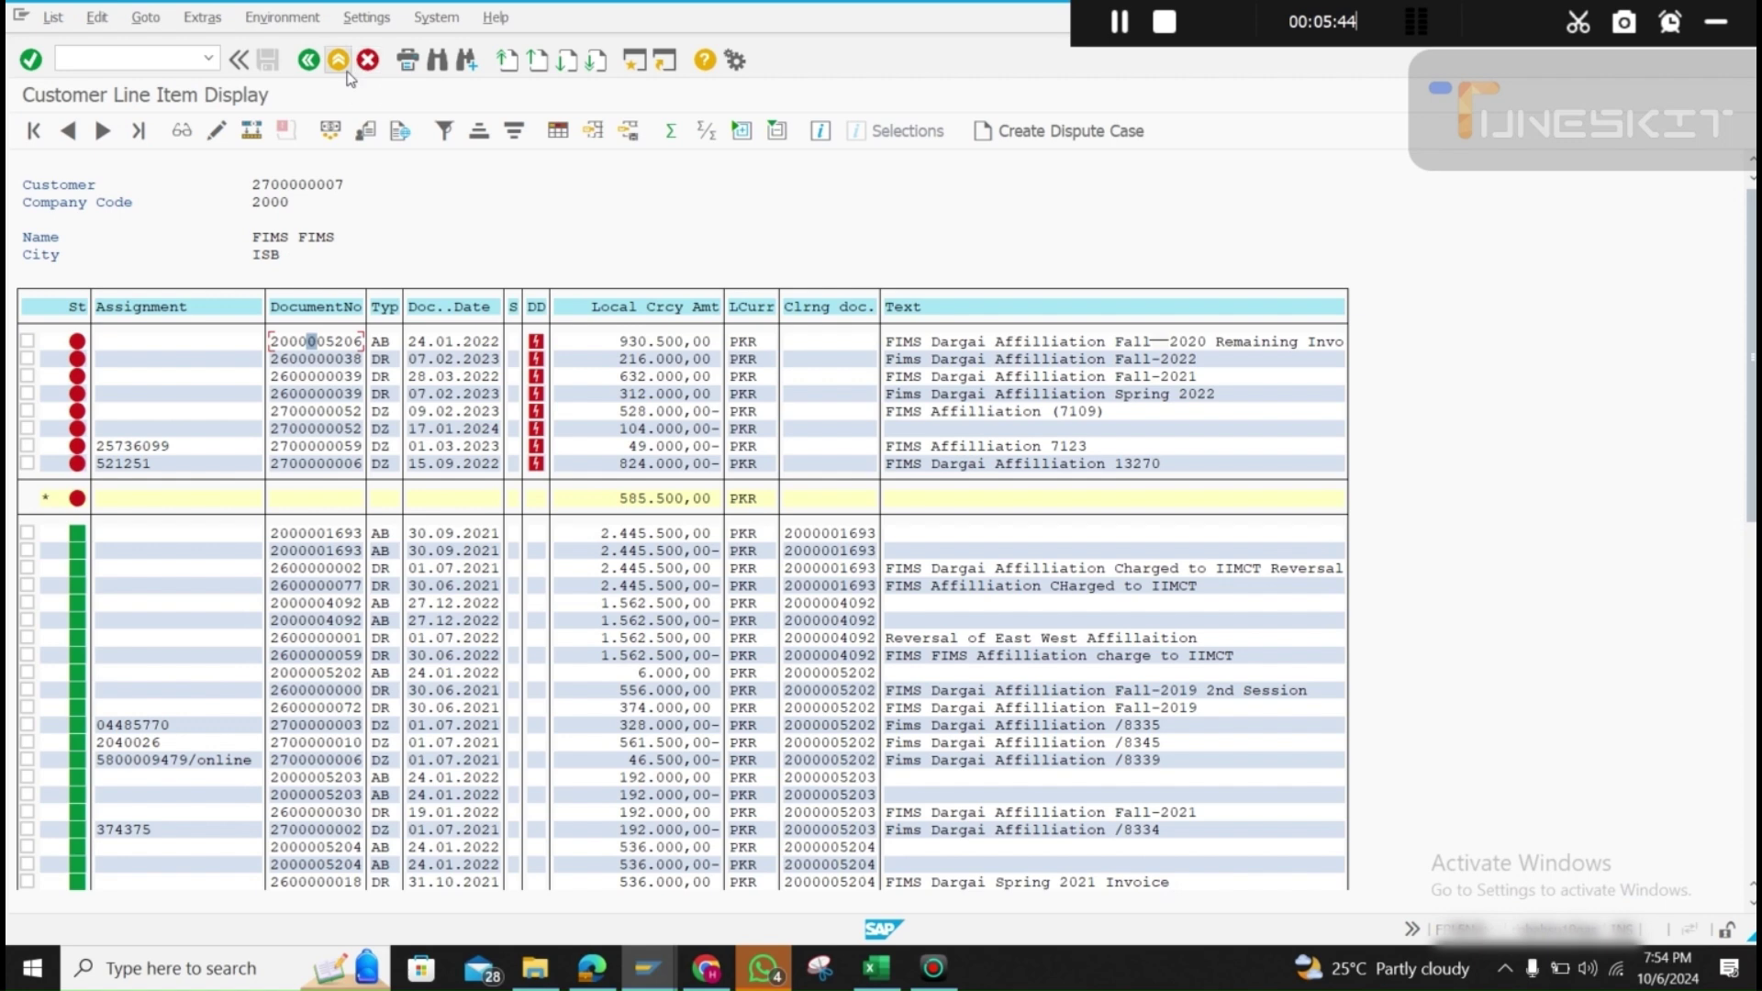
Step: View the shown and hidden columns in the layout settings and close them without changes
{"action": "left_click", "coordinate": [560, 133]}
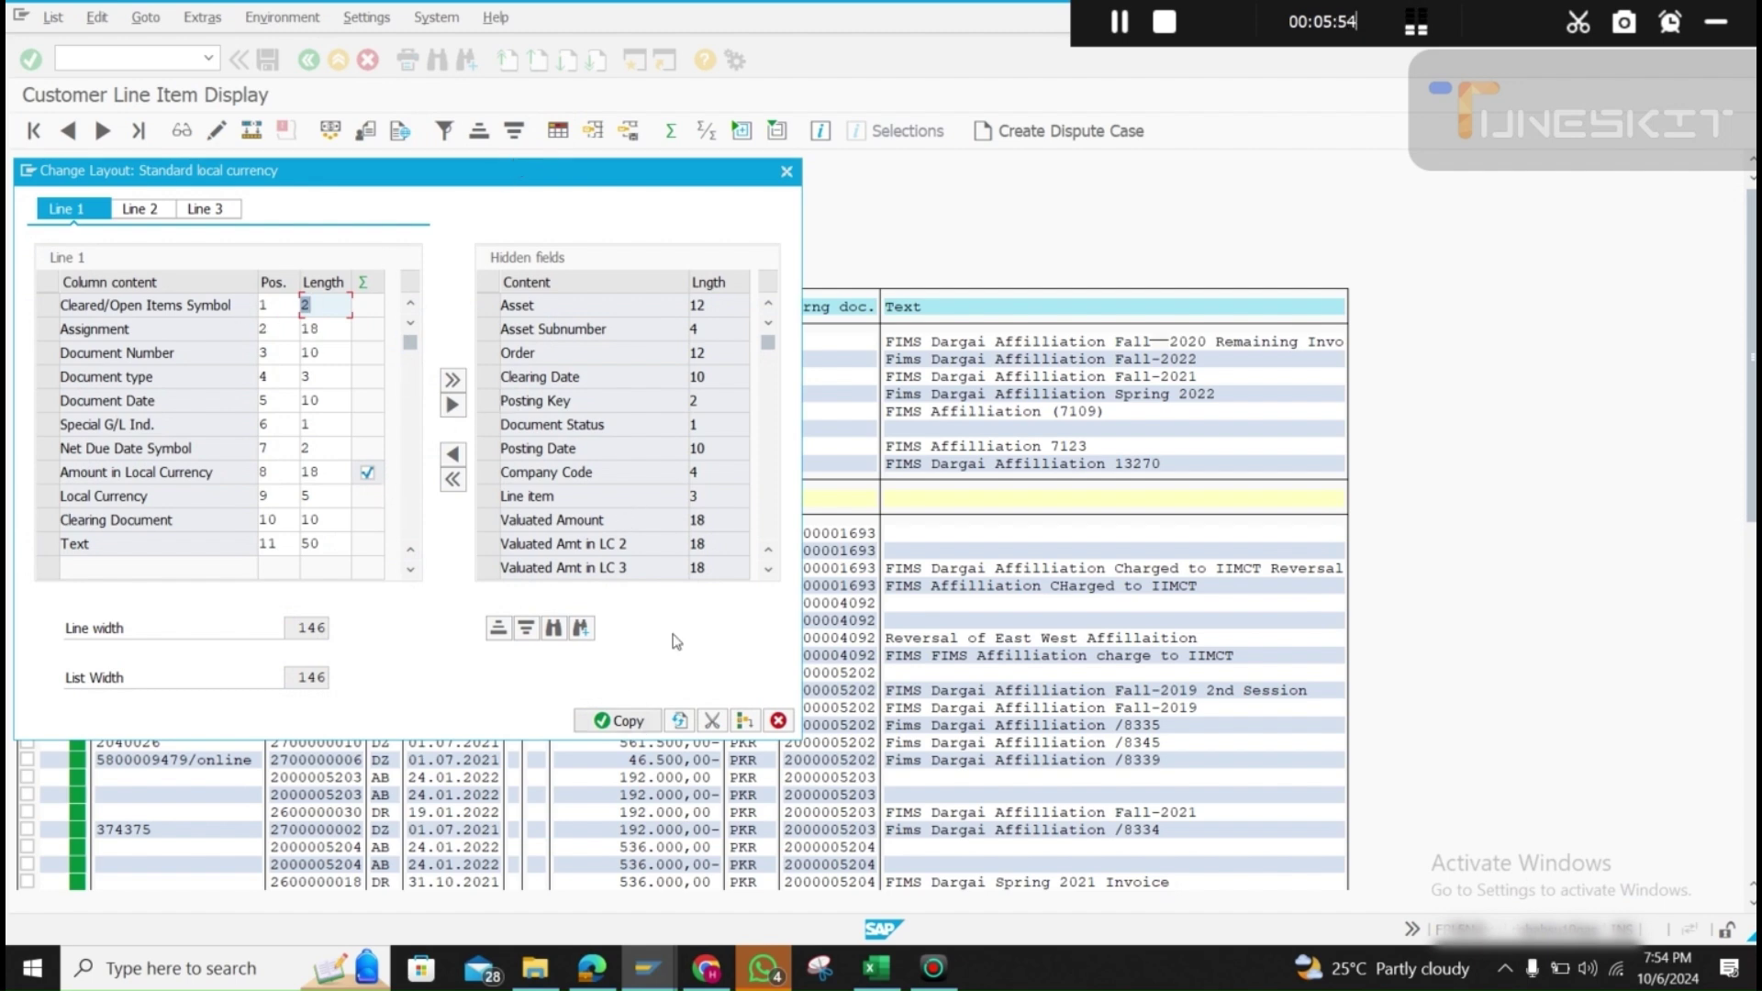
{"action": "left_click", "coordinate": [786, 172]}
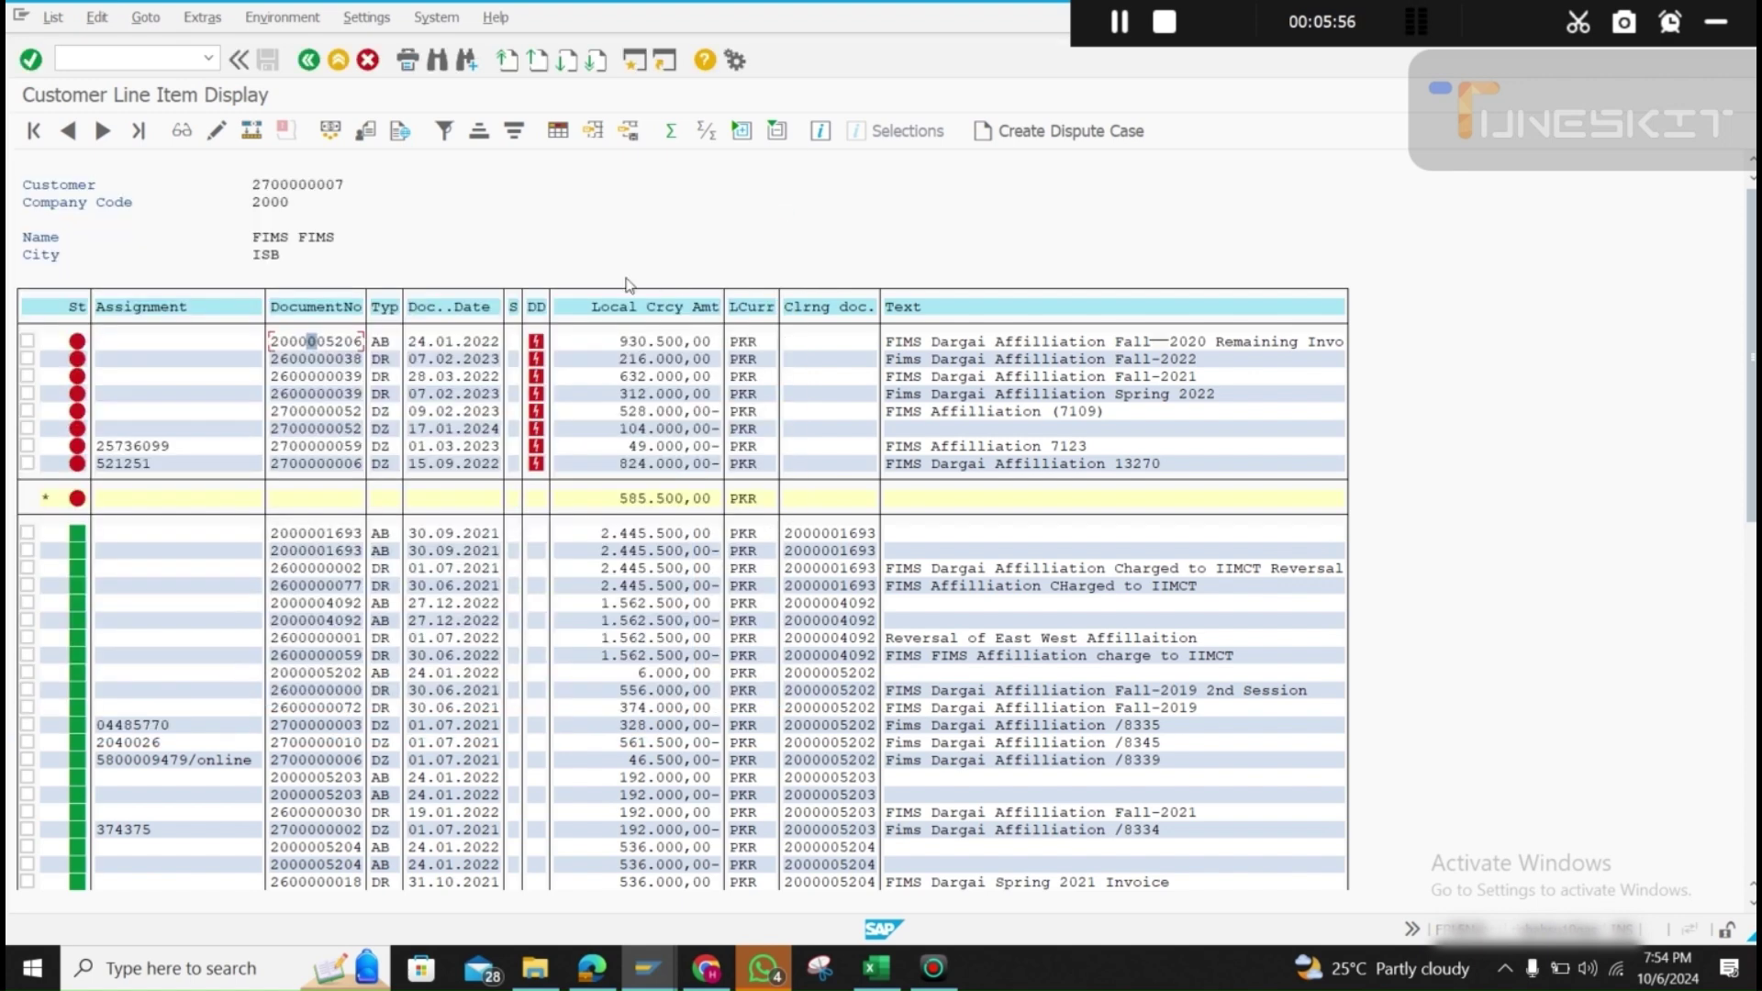